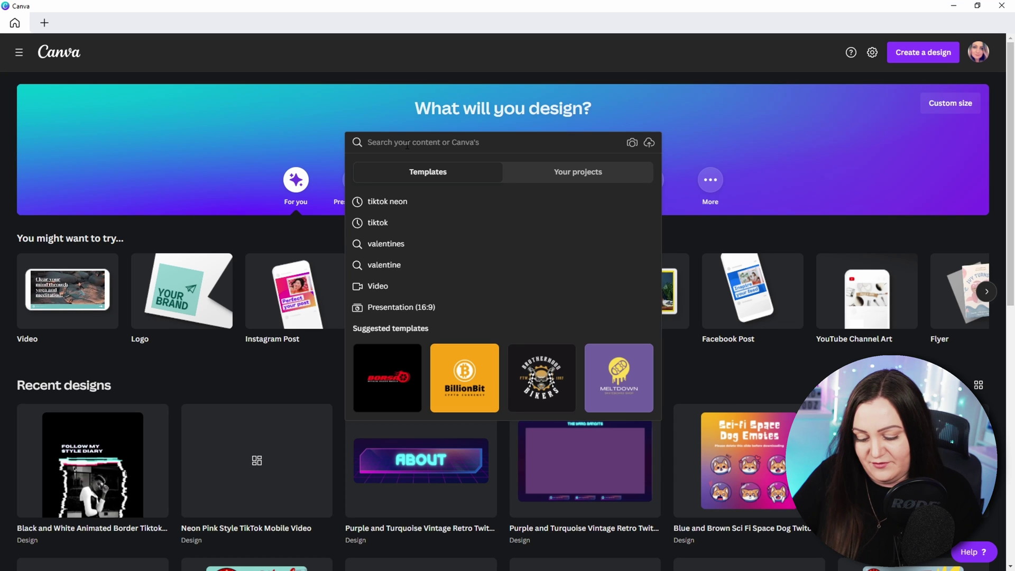
Search the templates for "Twitch emotes" and open the Sci-fi Space Dog Emotes template.
type("Twitch")
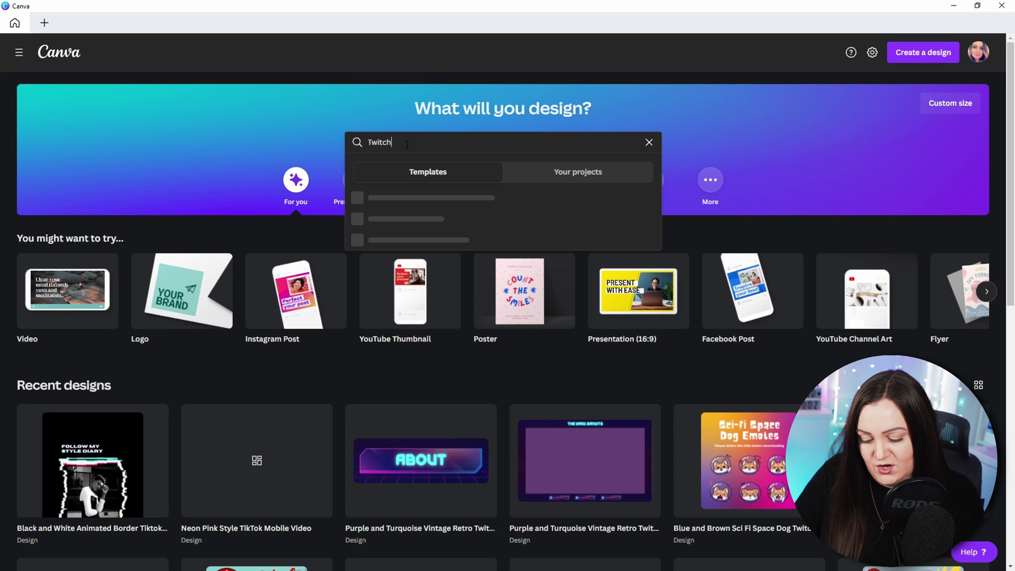
type(" emotes")
key("Return")
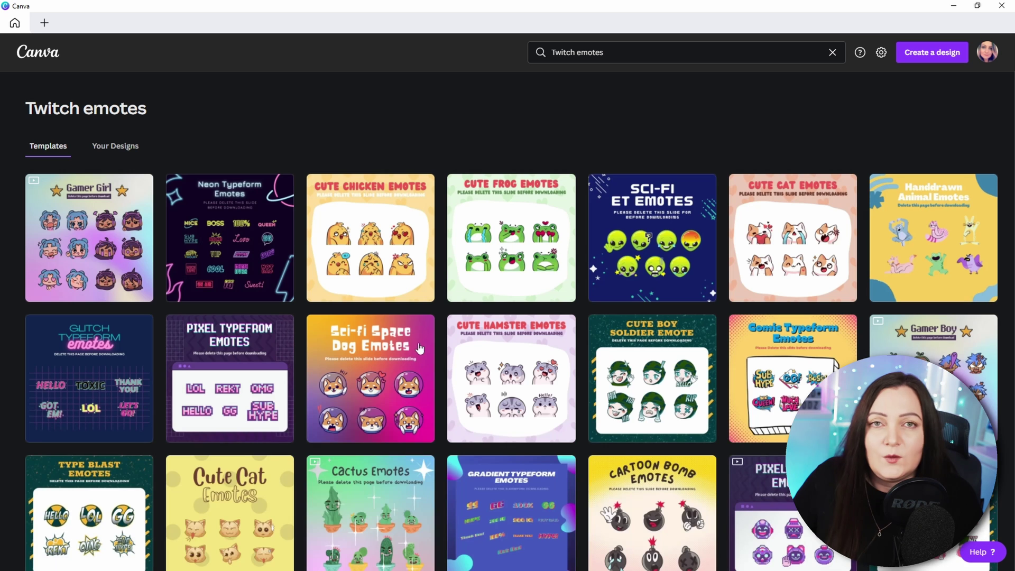
left_click(365, 390)
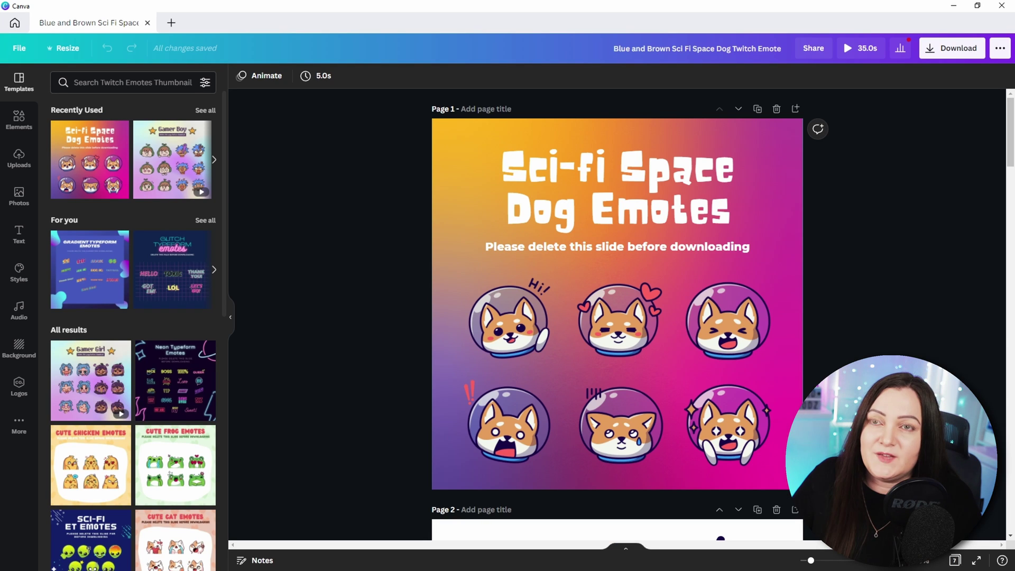
Look over the first emote pages and examine the download options for the design.
scroll(593, 387, "down", 7)
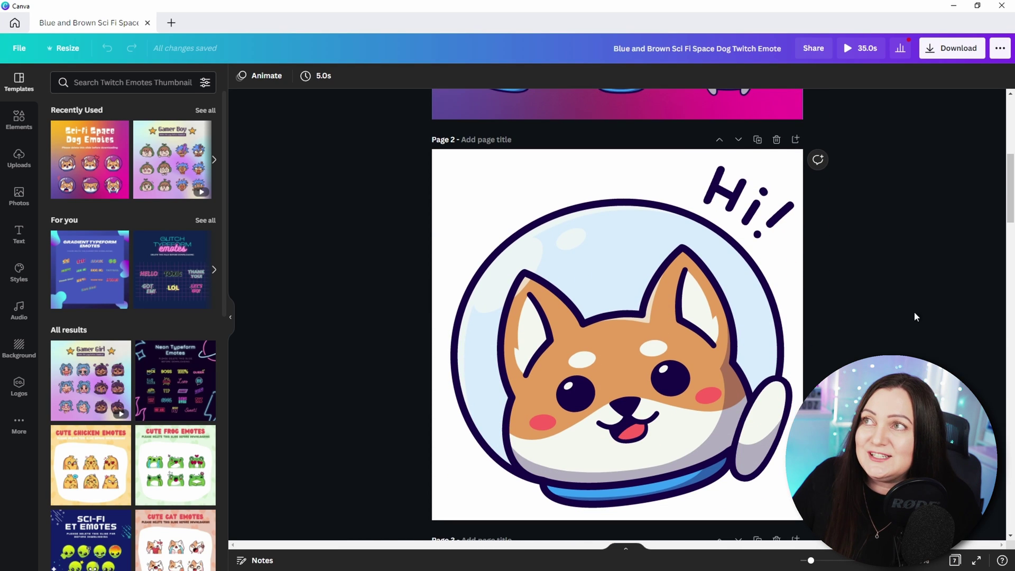
scroll(593, 387, "up", 2)
left_click(952, 49)
left_click(910, 121)
left_click(903, 61)
Recolour the blue parts of the page 2 dog emote to the brand purple #992ce3 and apply the change across all pages.
left_click(884, 344)
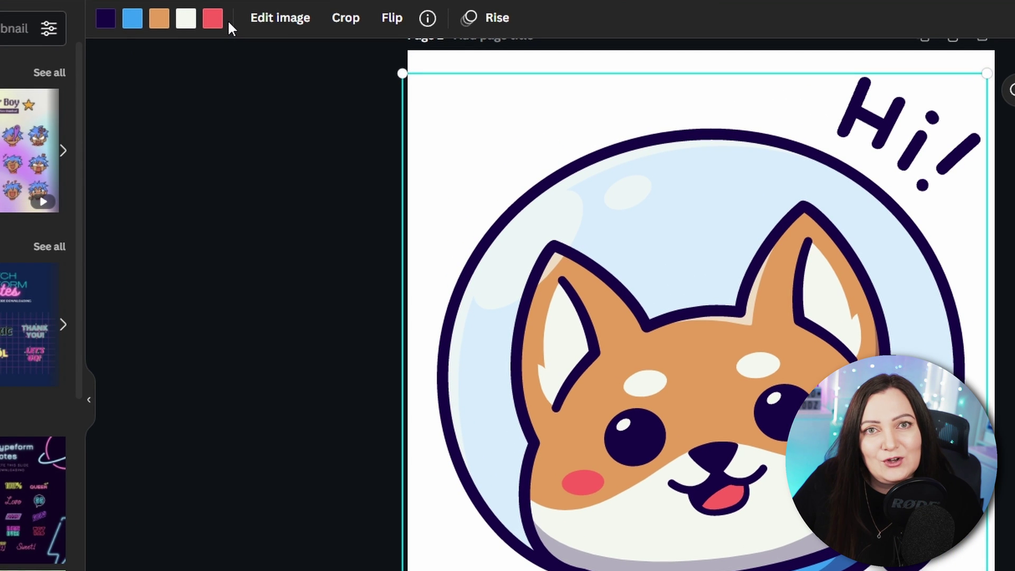
left_click(131, 19)
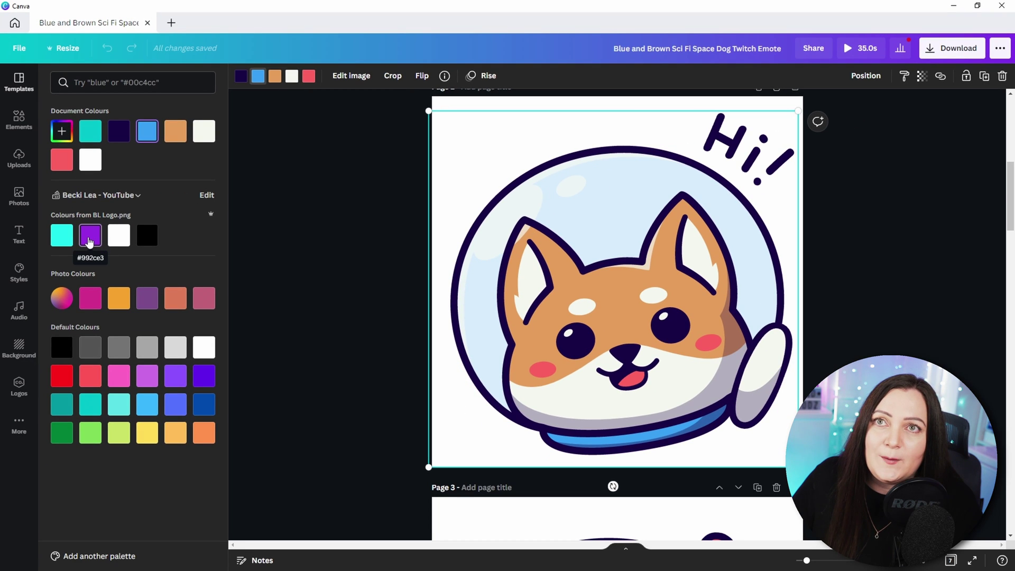
left_click(90, 241)
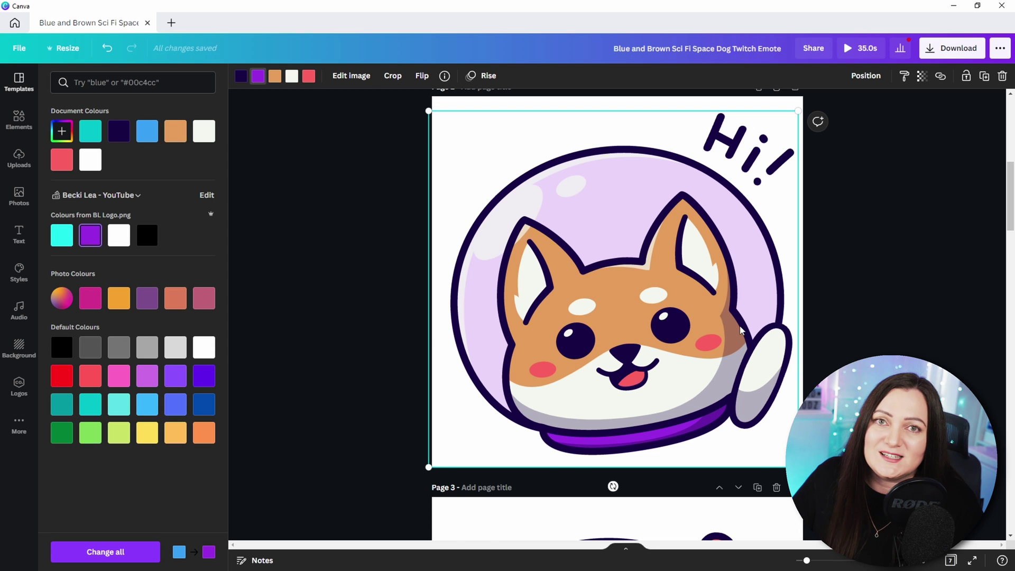
scroll(662, 310, "down", 6)
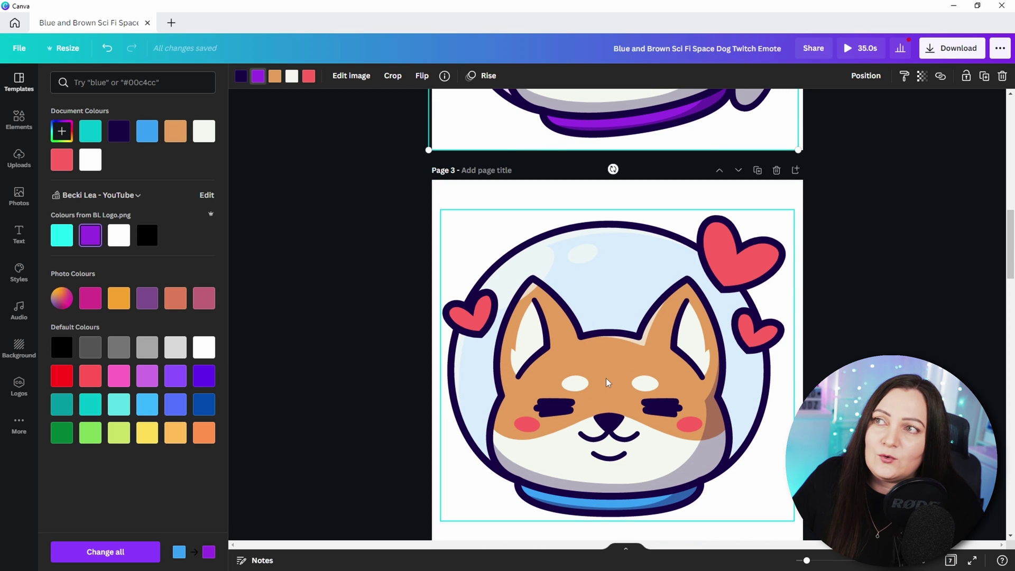
scroll(608, 383, "up", 8)
scroll(629, 379, "down", 3)
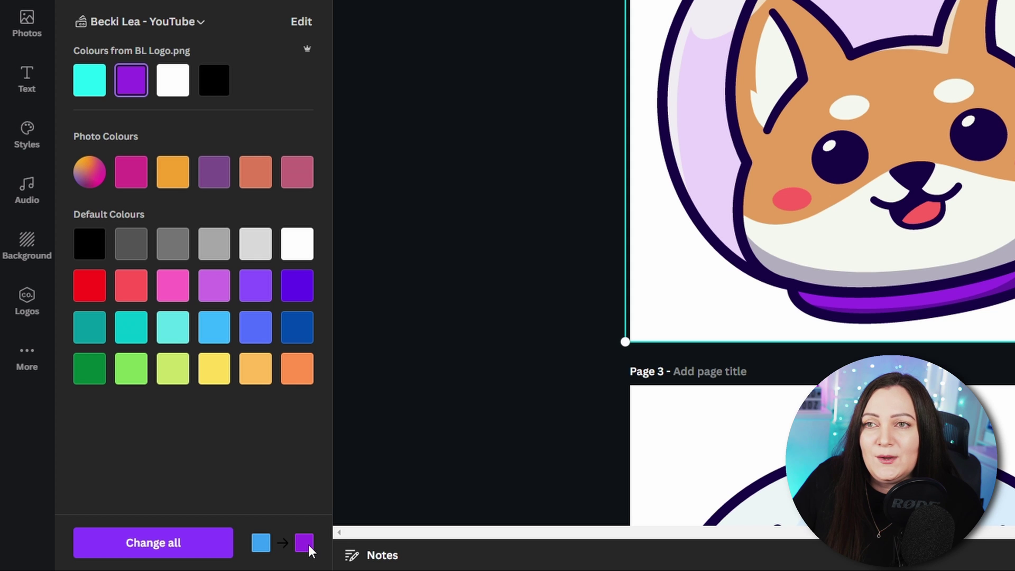
left_click(198, 553)
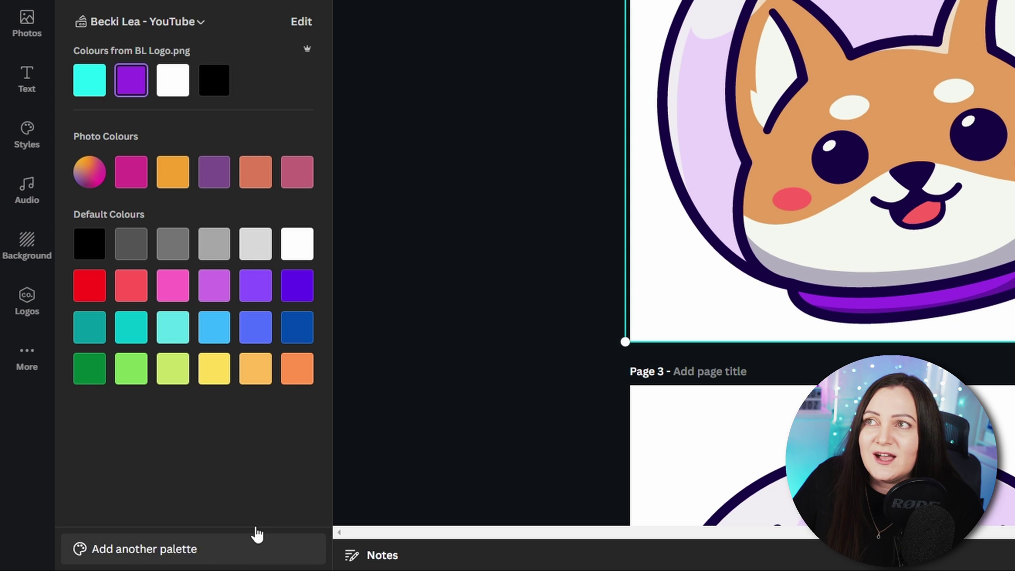
scroll(768, 357, "down", 10)
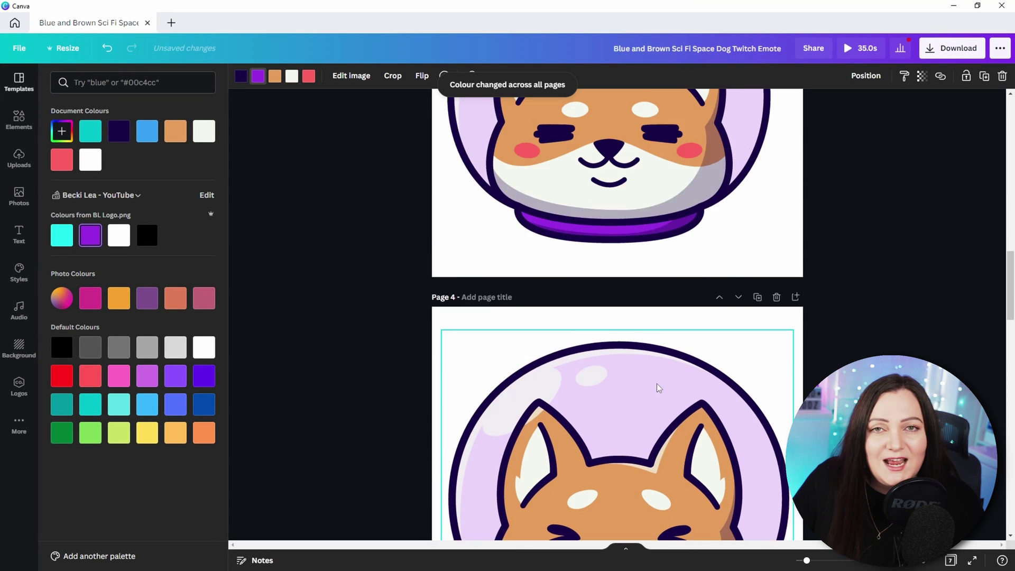
scroll(659, 387, "up", 10)
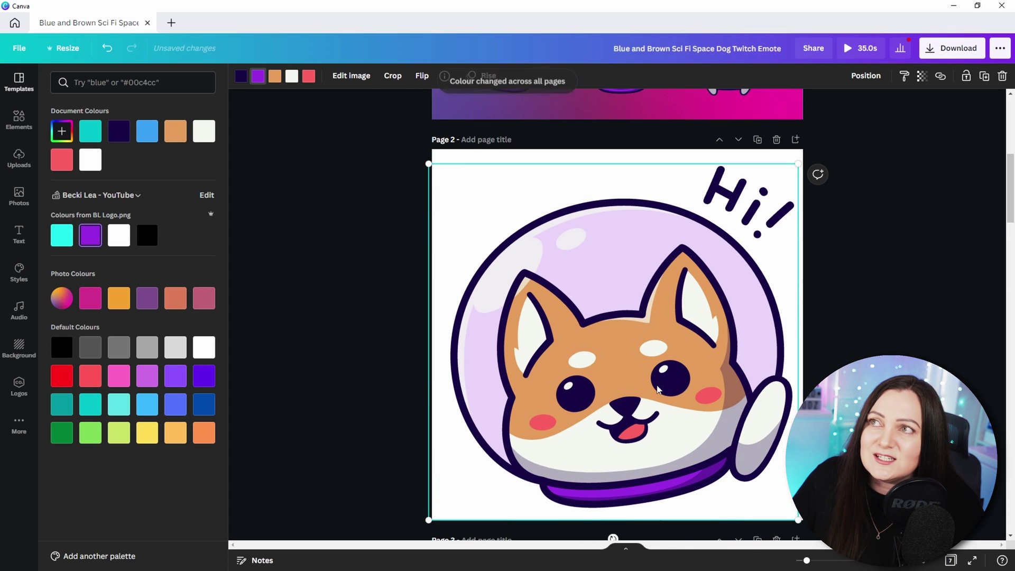
Try a custom light blue #5BB7E4 and a purple sampled from the collar on the page 2 dog's orange fur.
left_click(699, 423)
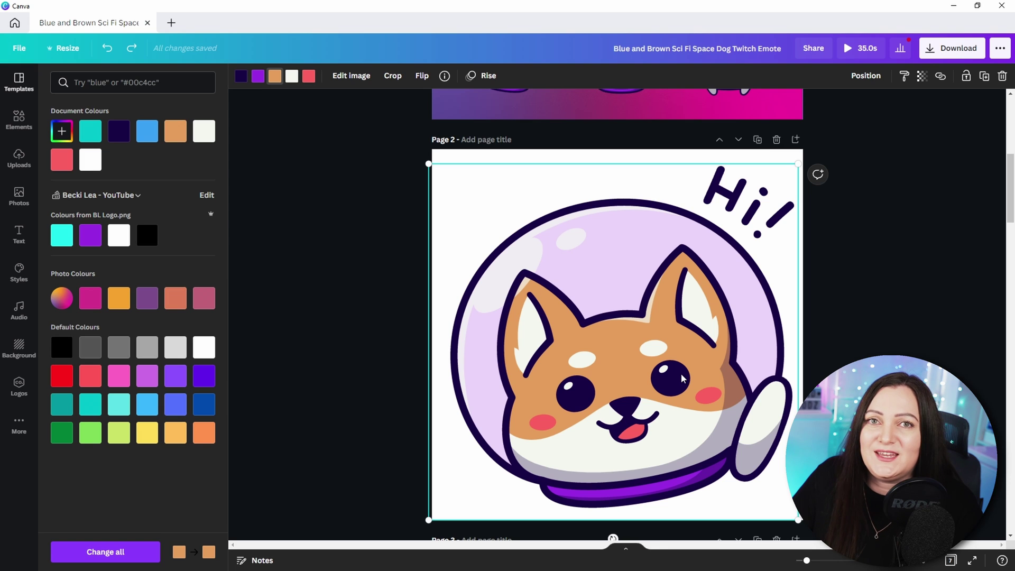
left_click(275, 79)
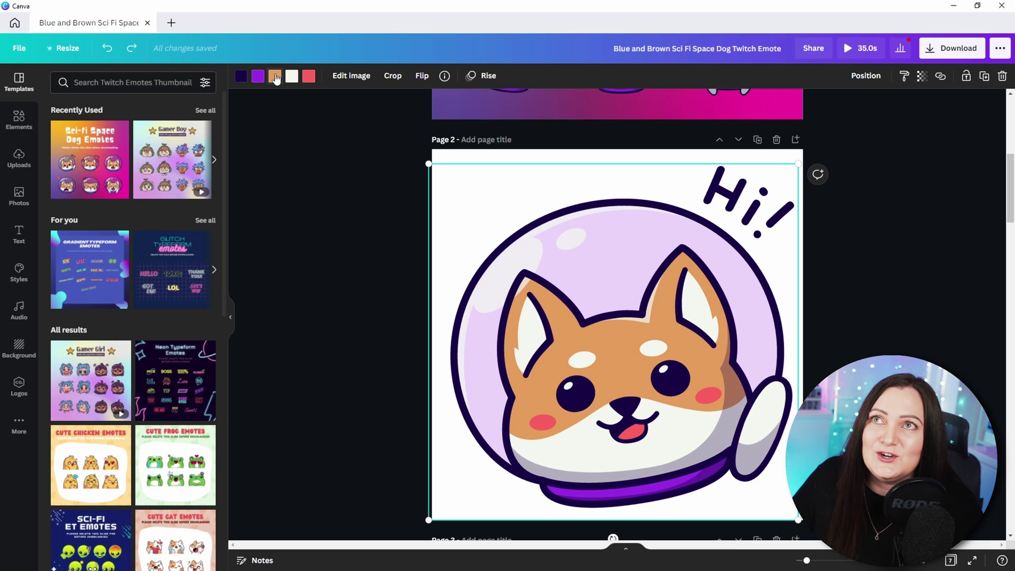
left_click(274, 80)
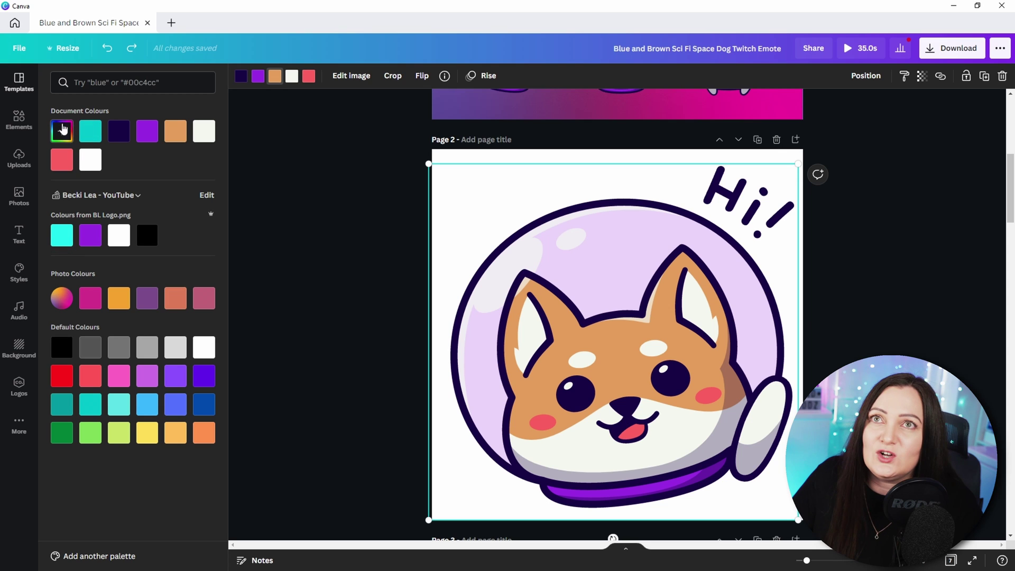
left_click(62, 131)
left_click_drag(105, 221, 137, 221)
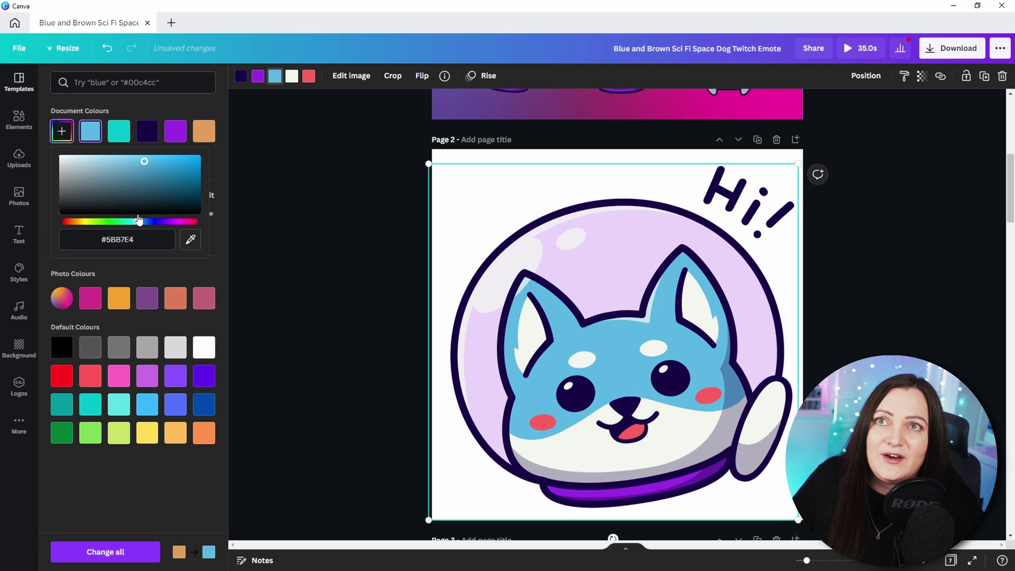
left_click(191, 242)
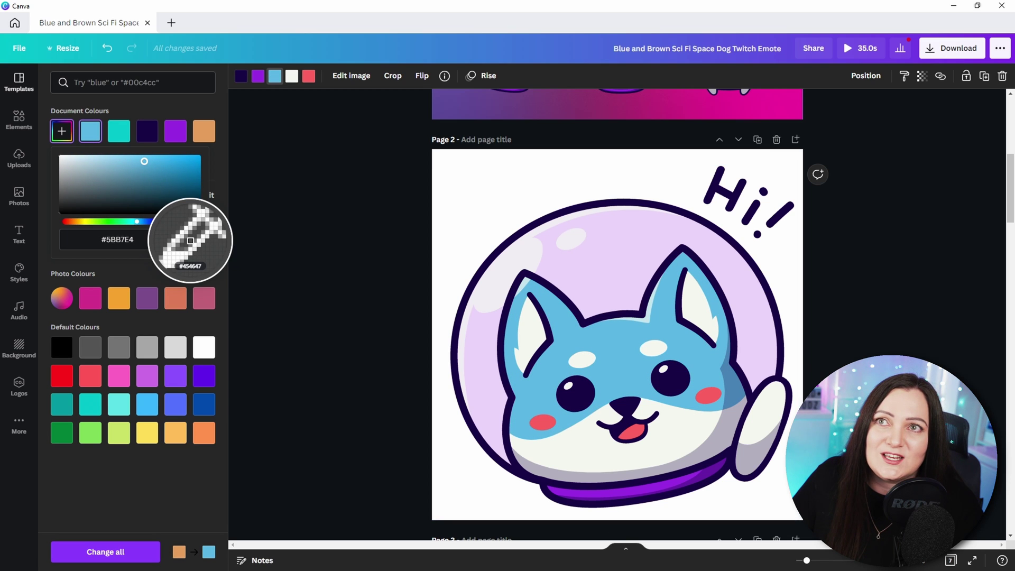
left_click(592, 495)
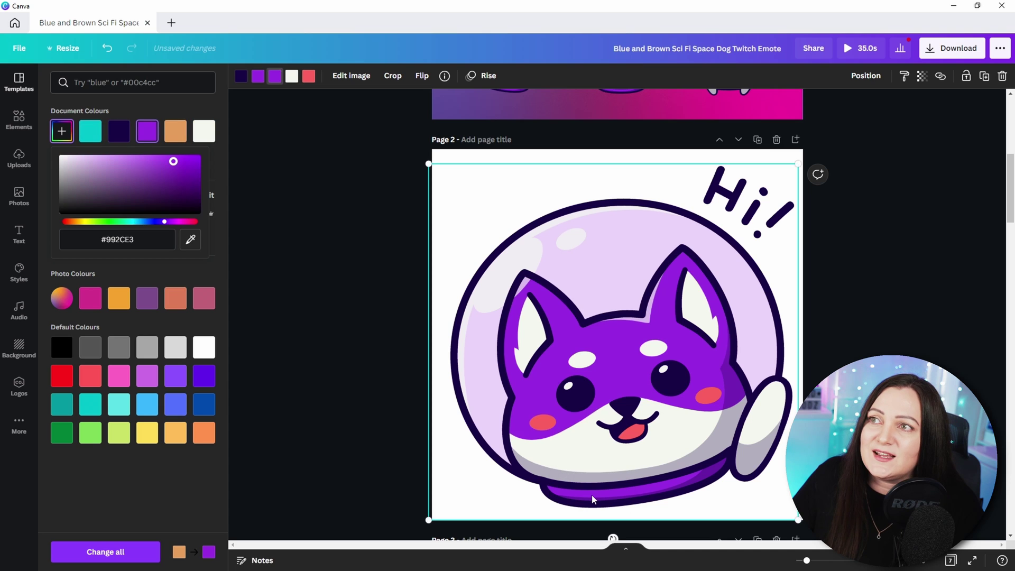
Set the dog's fur to the brand kit's bright turquoise and apply that colour change across all pages.
left_click(62, 236)
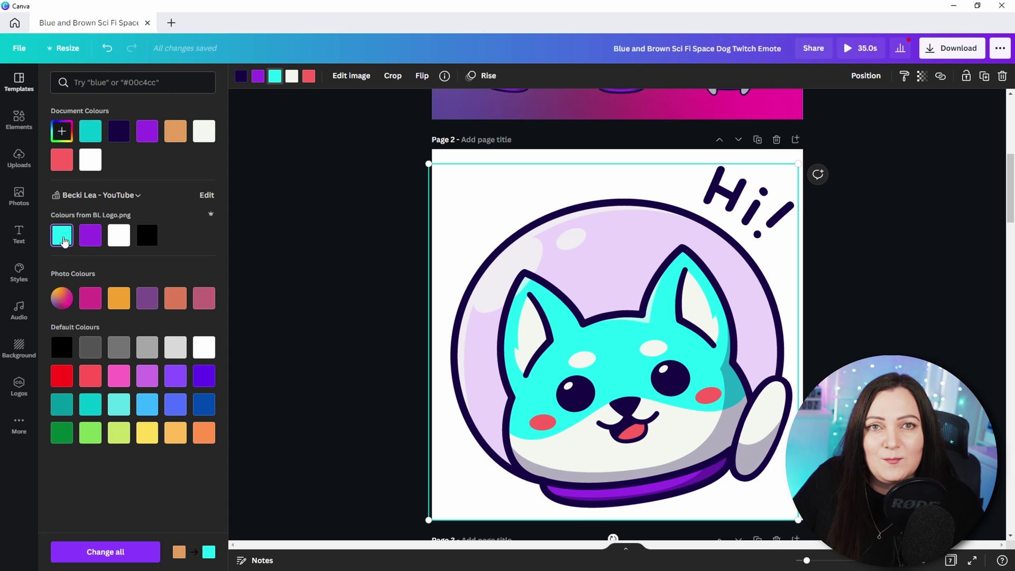
scroll(401, 468, "down", 8)
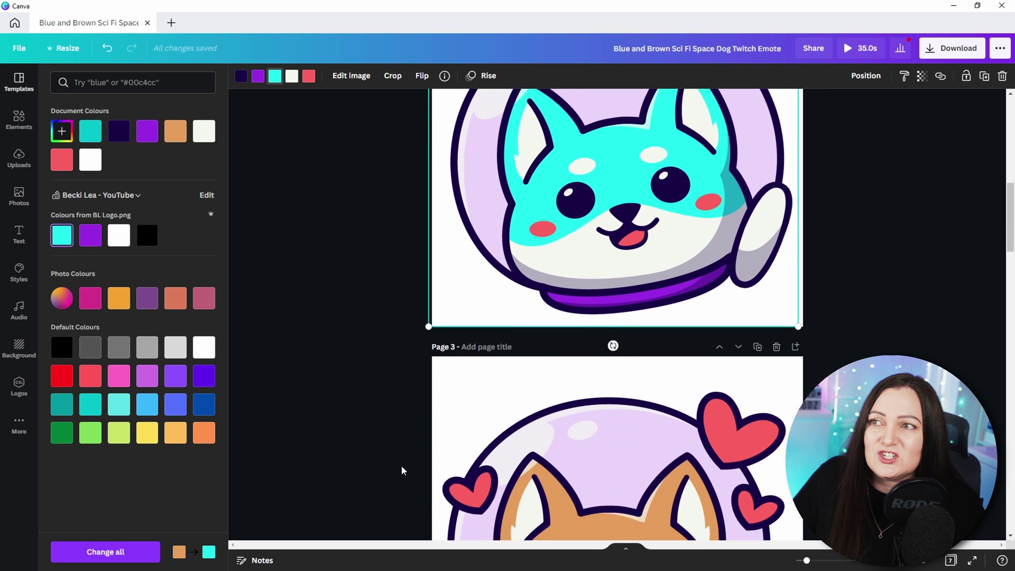
left_click(122, 554)
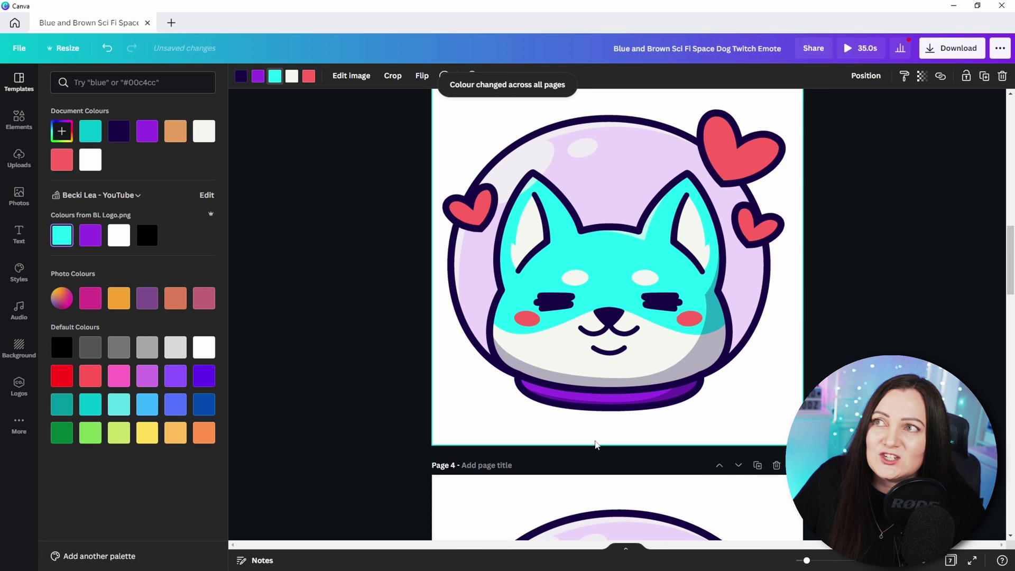
scroll(608, 439, "down", 5)
scroll(615, 451, "down", 5)
scroll(616, 454, "up", 15)
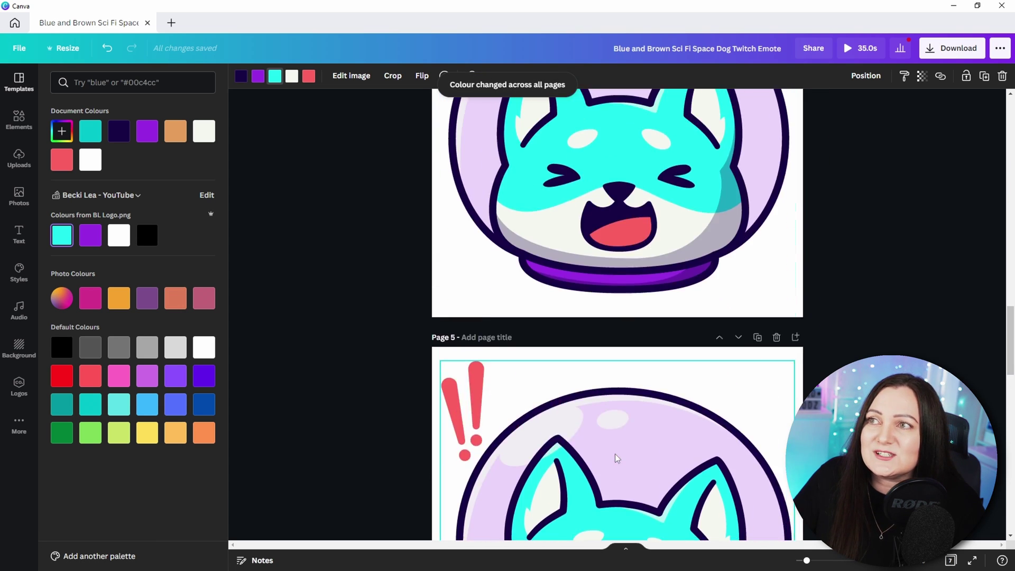
scroll(616, 458, "up", 3)
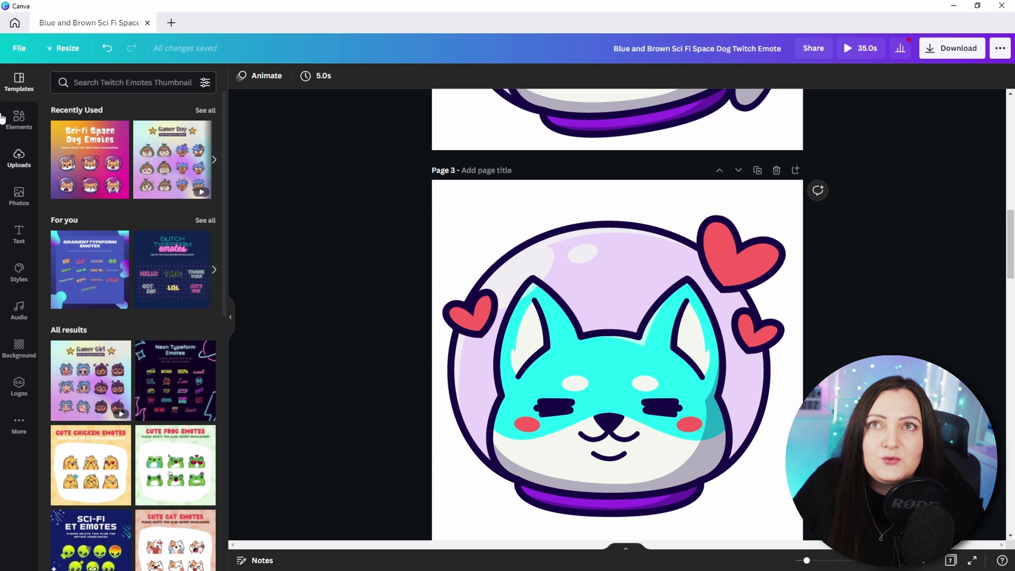
Search the elements library for "heart balloon".
left_click(18, 122)
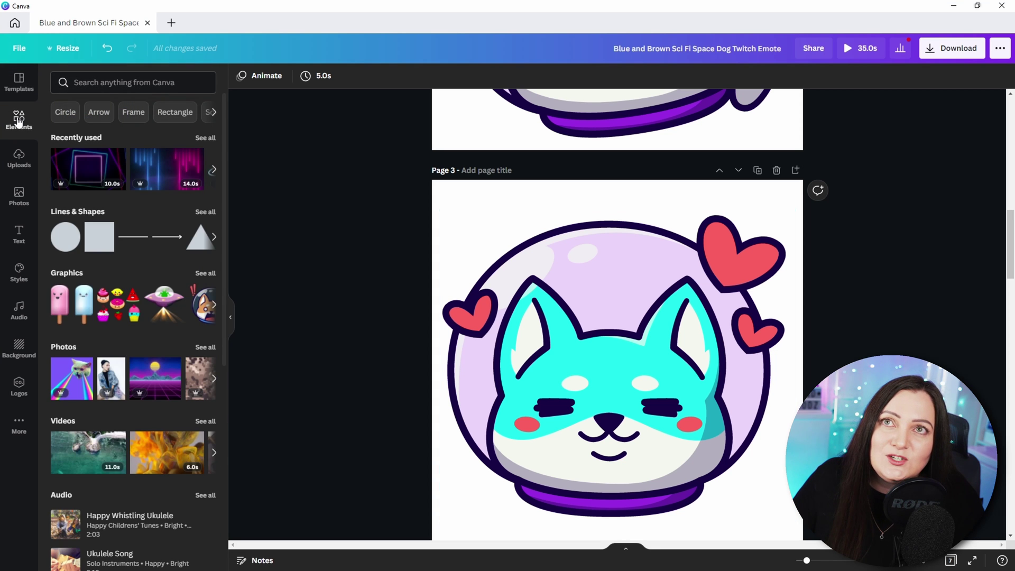
left_click(86, 80)
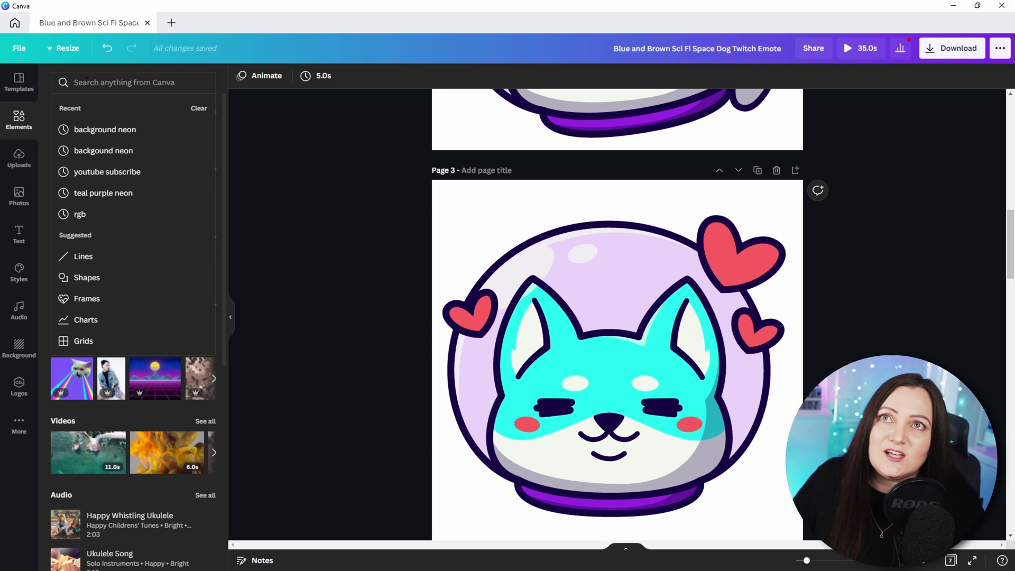
type("heart")
key("Return")
left_click(124, 91)
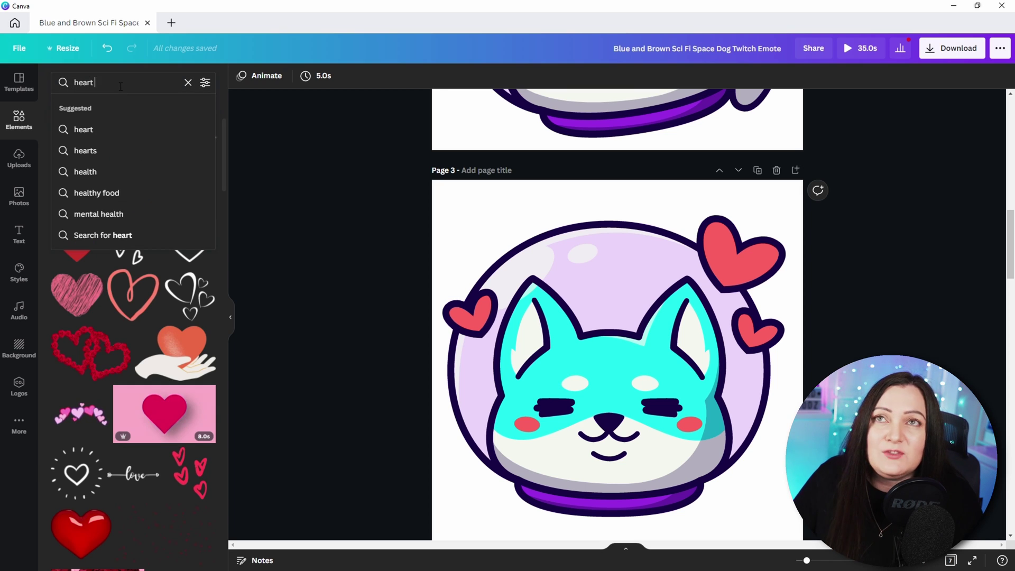
key("Return")
type("baloon")
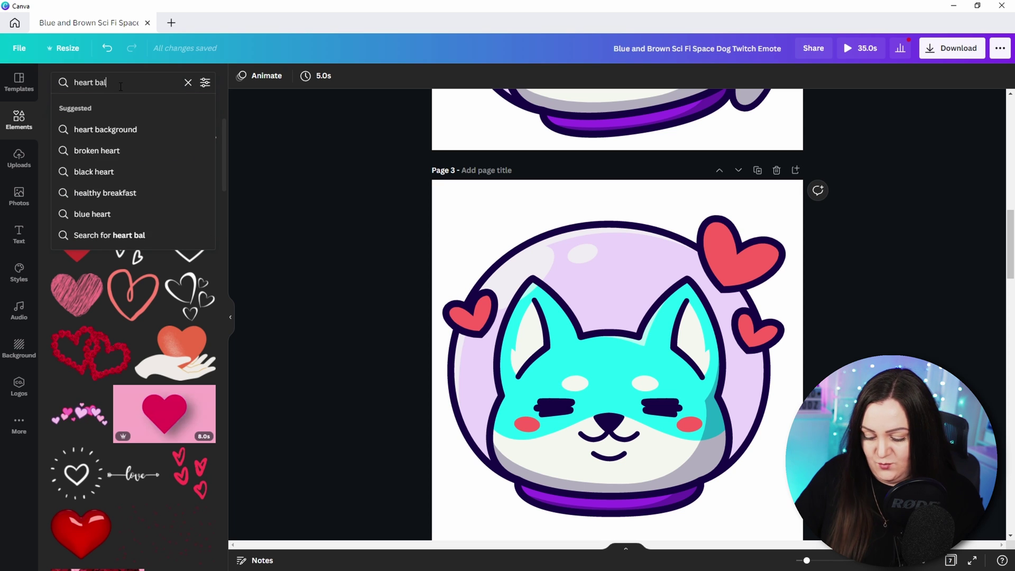
key("BackSpace")
key("BackSpace")
key("BackSpace")
type("loon")
key("Return")
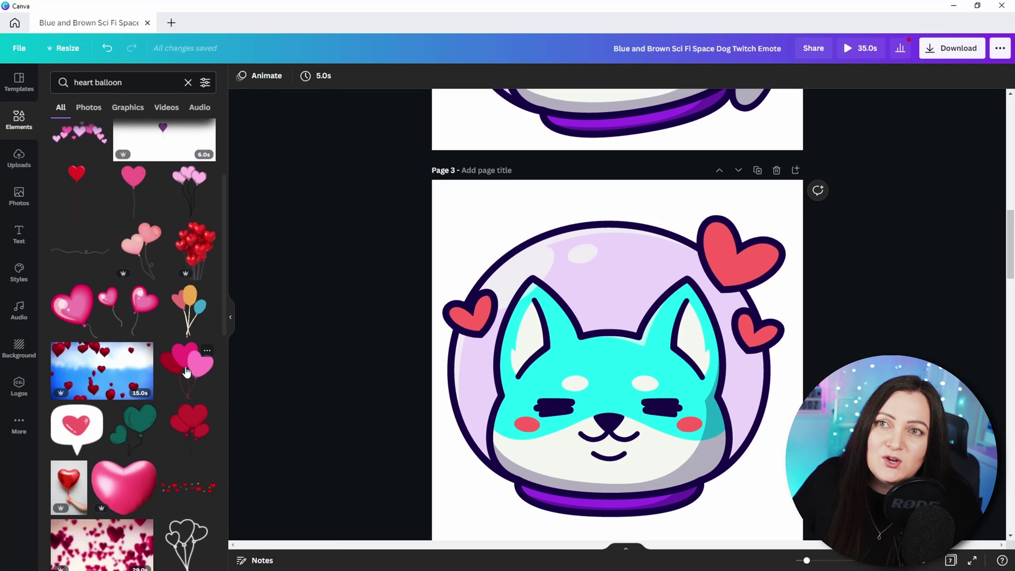
Add the red and pink three-heart balloon graphic to page 3, shrunk and tilted over the upper-left part of the dog's helmet.
left_click(190, 365)
left_click_drag(616, 304, 587, 274)
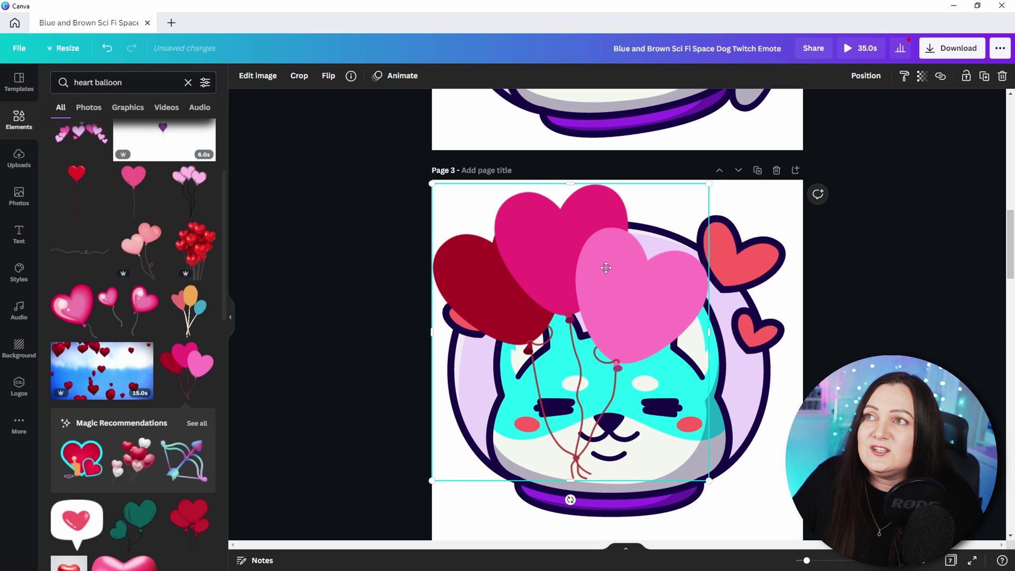
left_click_drag(603, 266, 612, 269)
left_click_drag(718, 482, 732, 497)
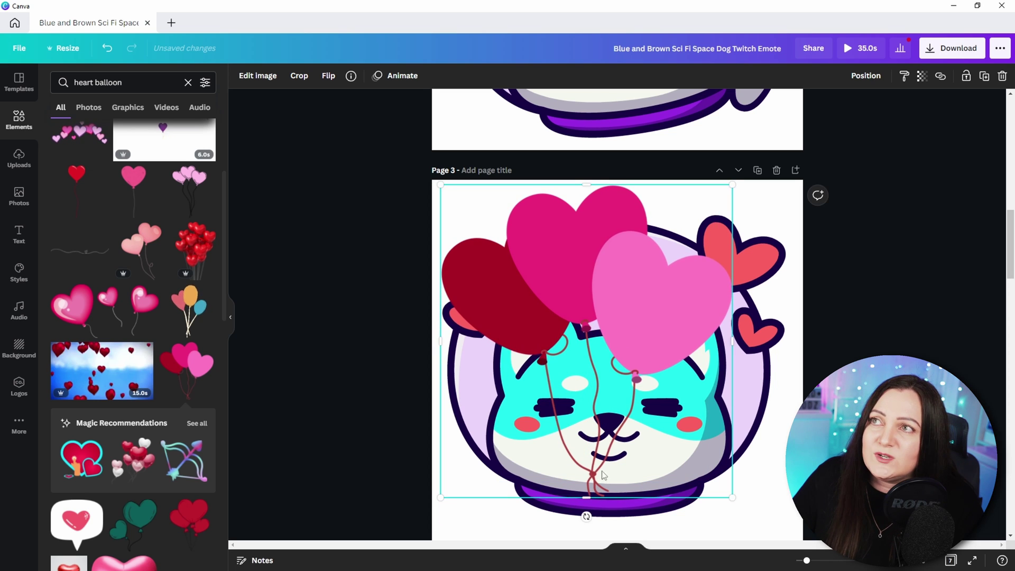
left_click_drag(587, 516, 655, 505)
key("ctrl+z")
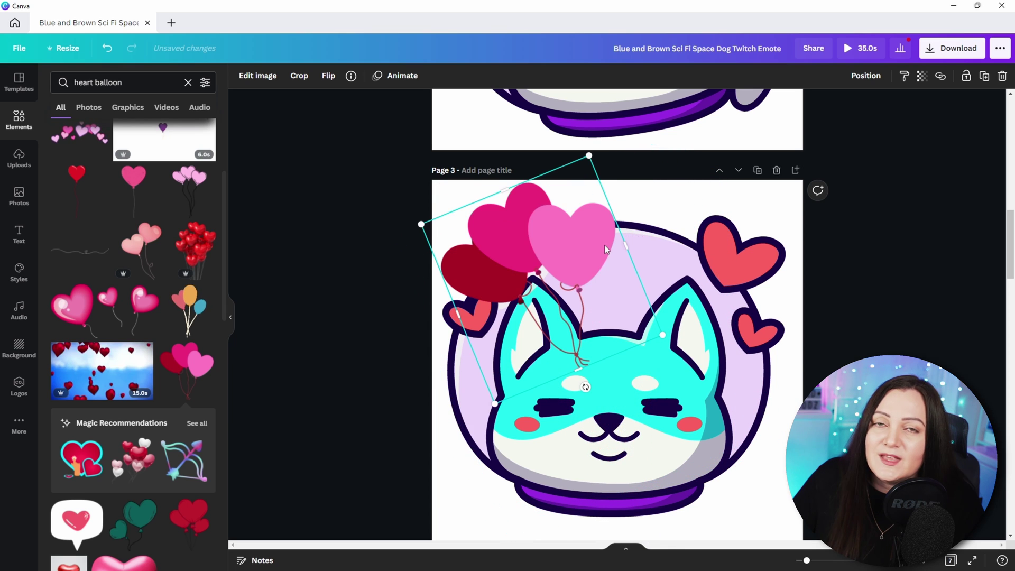
Send the heart balloons backward behind the page 3 dog and lock them in place.
right_click(605, 245)
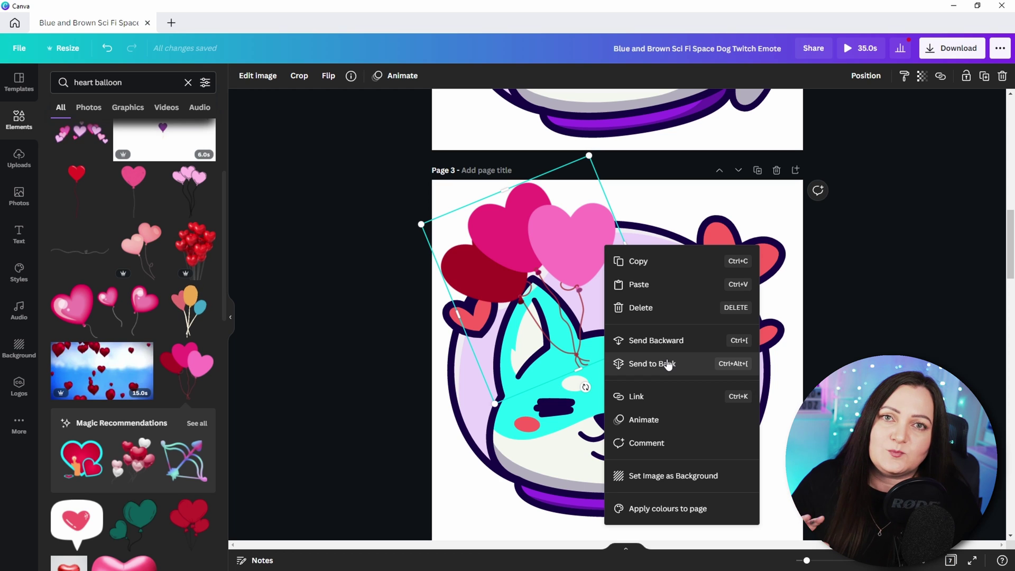
left_click(646, 338)
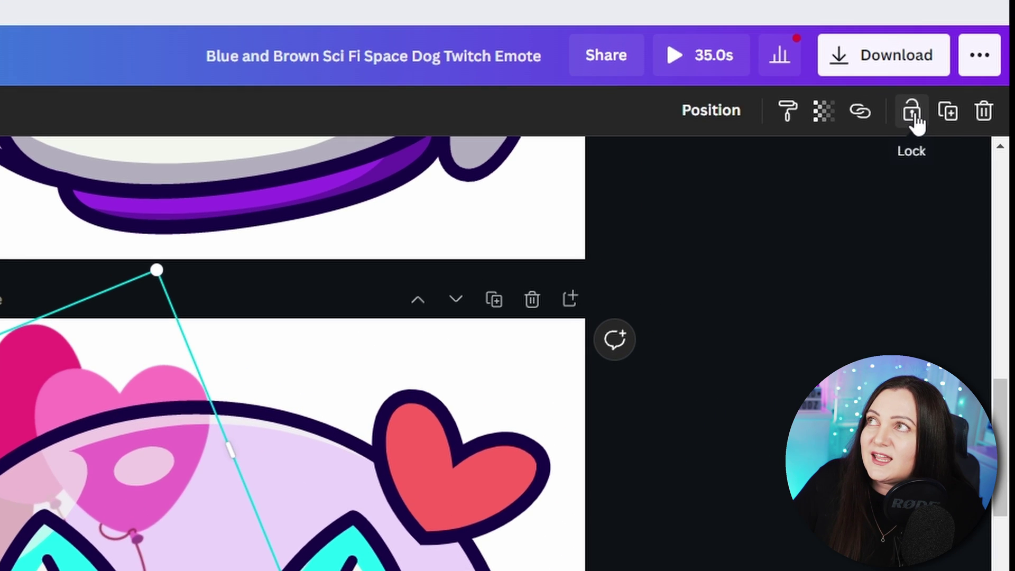
left_click(930, 106)
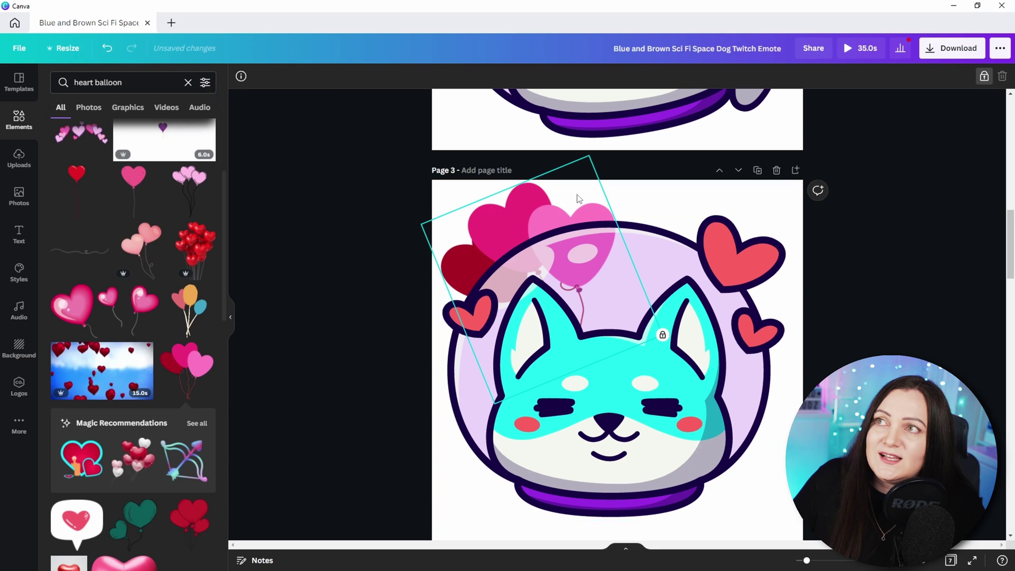
left_click(624, 224)
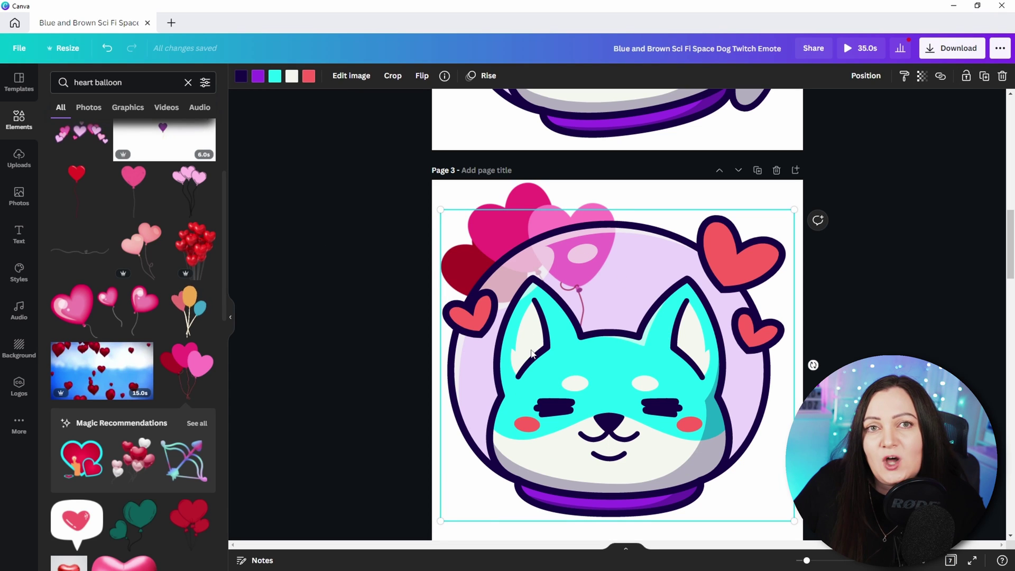
Unlock the heart balloons on page 3 and apply the Glow shadow effect to them, searching the image effects for "shadow".
left_click(536, 199)
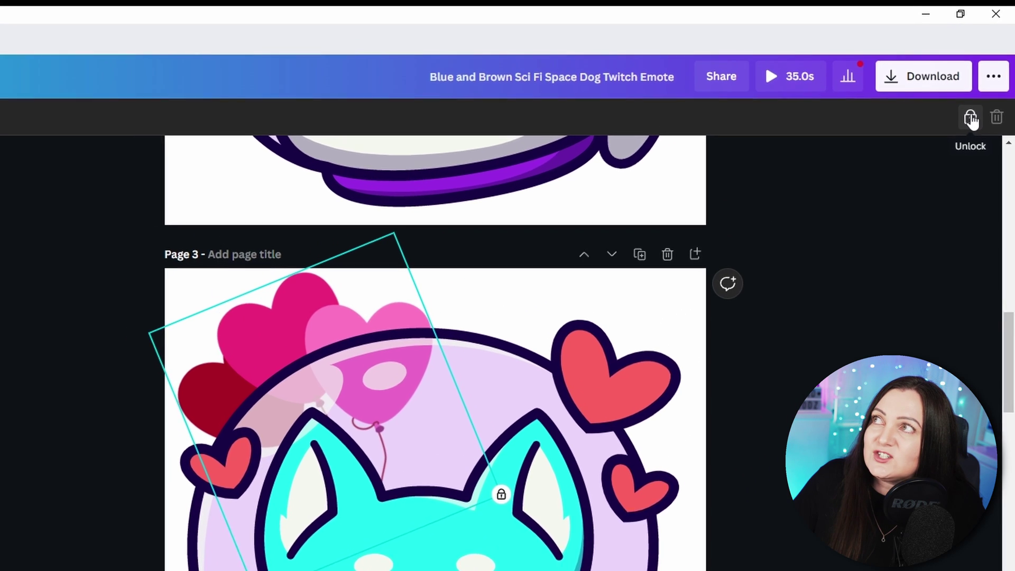
left_click(984, 76)
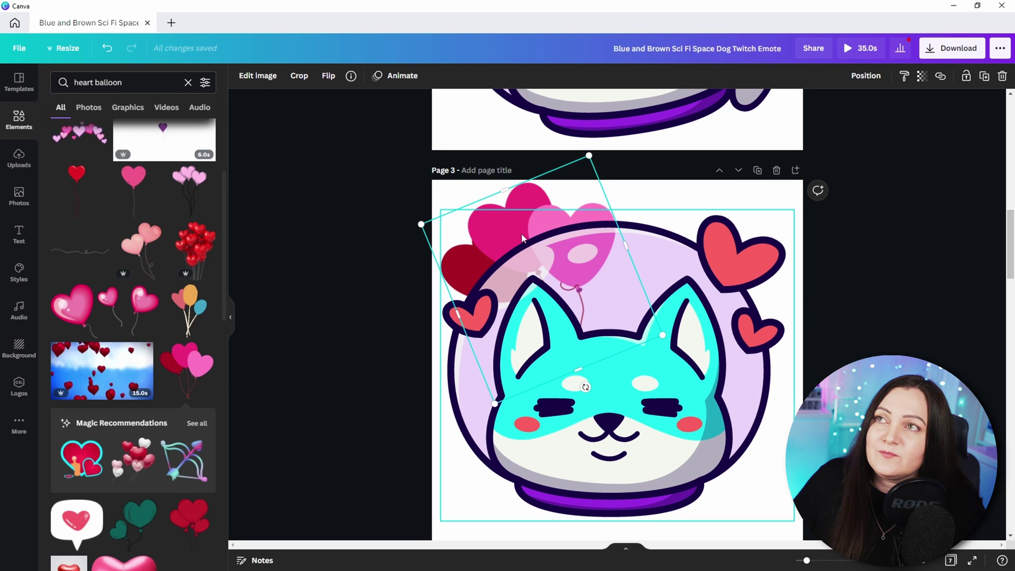
left_click(259, 76)
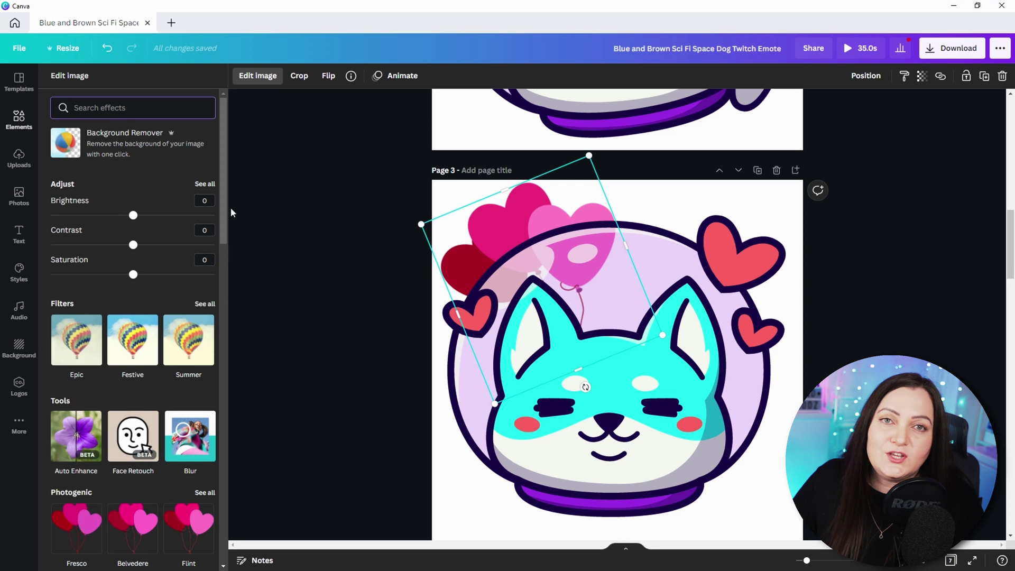
left_click_drag(229, 208, 227, 370)
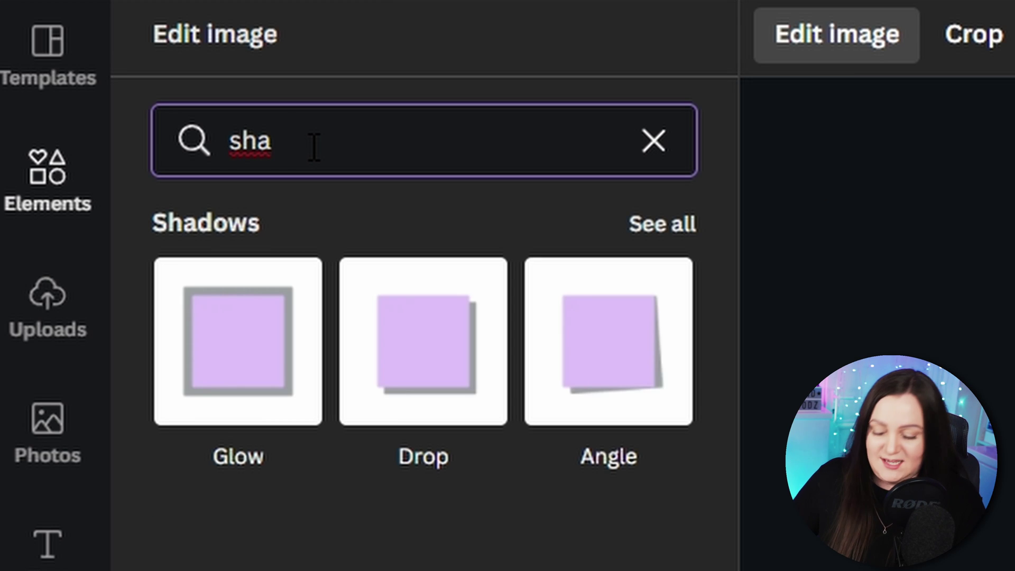
type("dow")
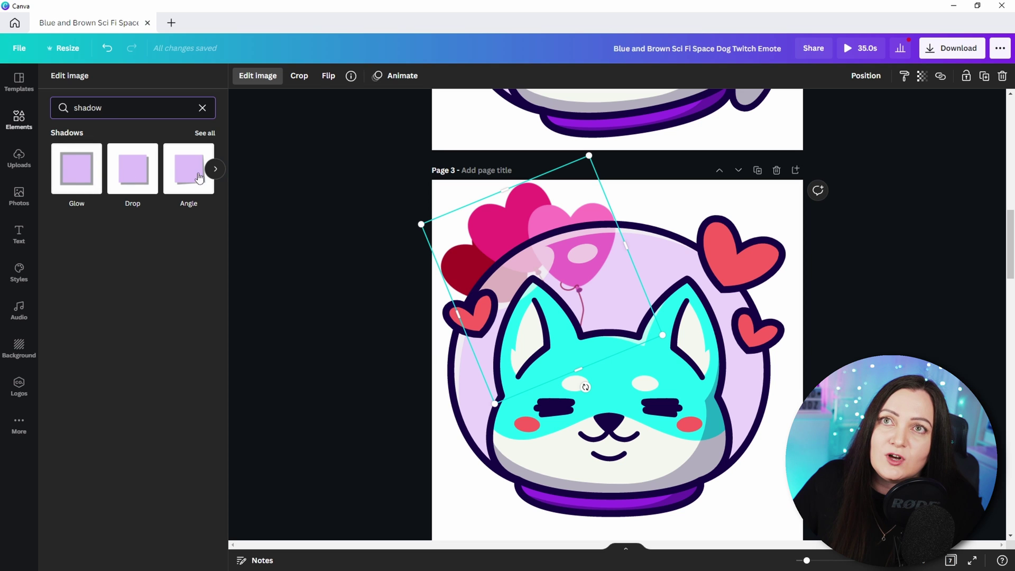
left_click(77, 172)
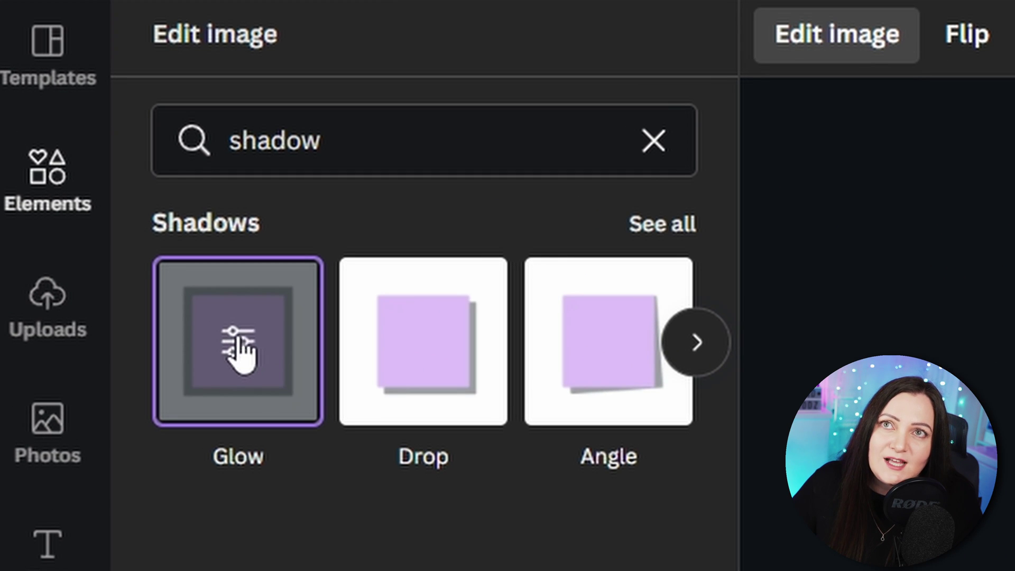
left_click(238, 356)
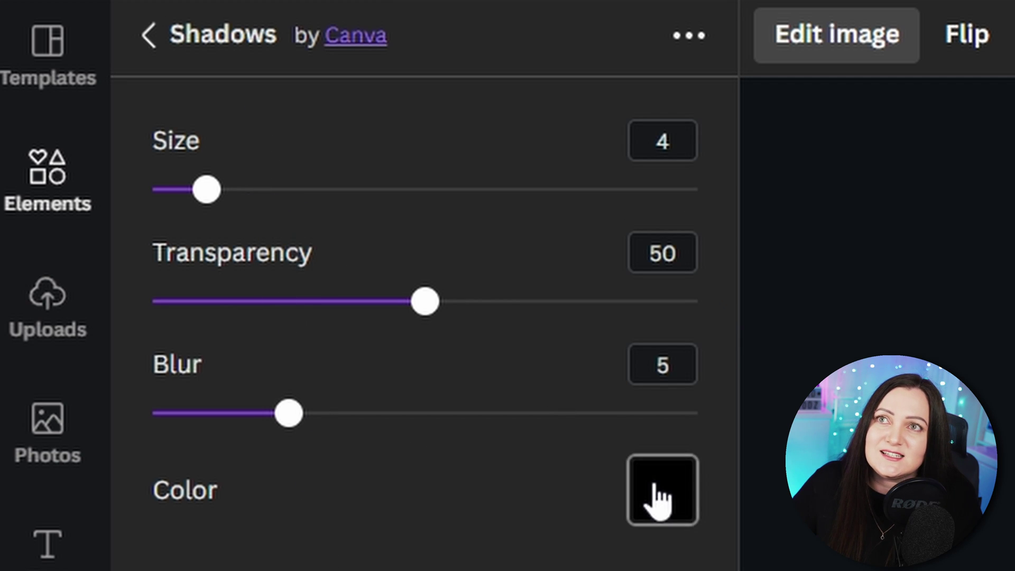
Set the balloons' glow to size 20, blur 0 and transparency 93.
left_click_drag(215, 195, 419, 192)
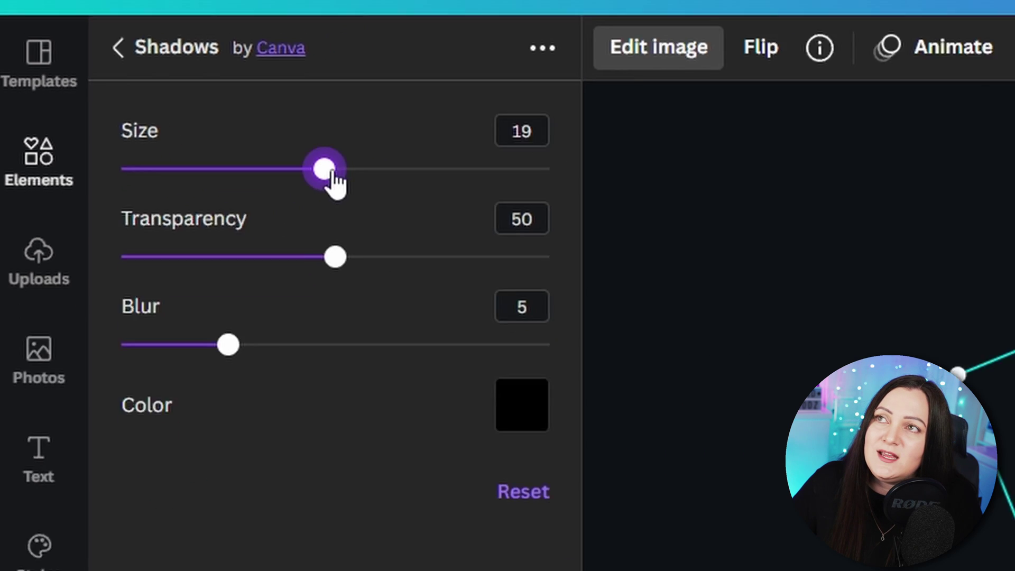
left_click_drag(330, 170, 336, 168)
left_click(121, 344)
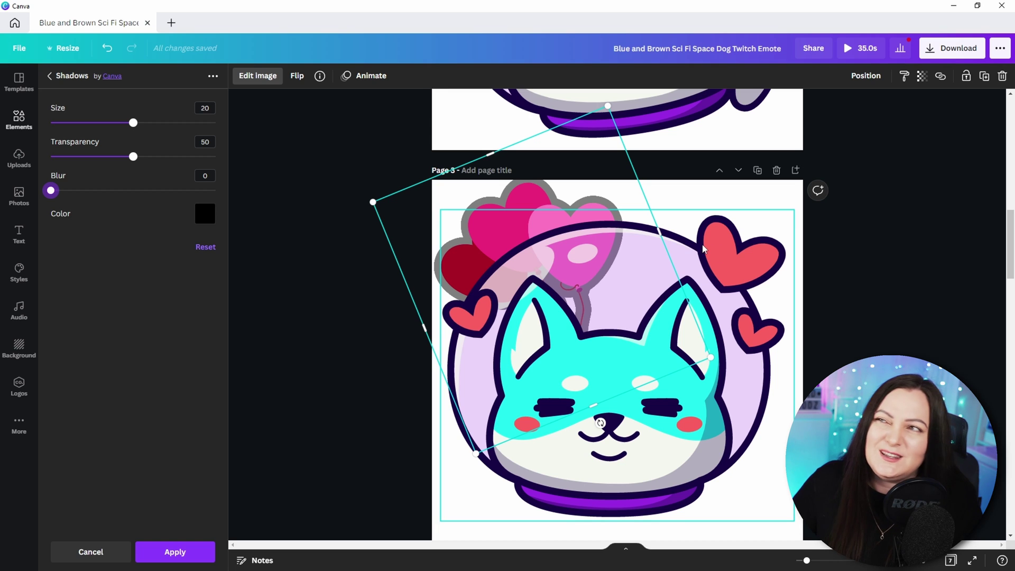
left_click_drag(133, 157, 205, 169)
Colour the balloons' glow dark navy #180447, sampled from the outline of the dog's helmet.
left_click(207, 214)
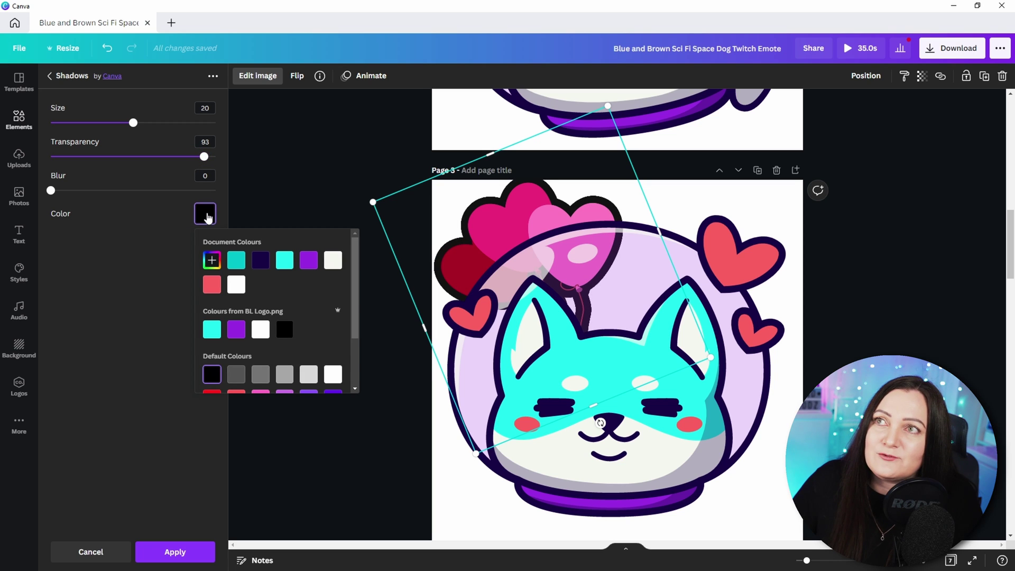
key("i")
left_click(769, 379)
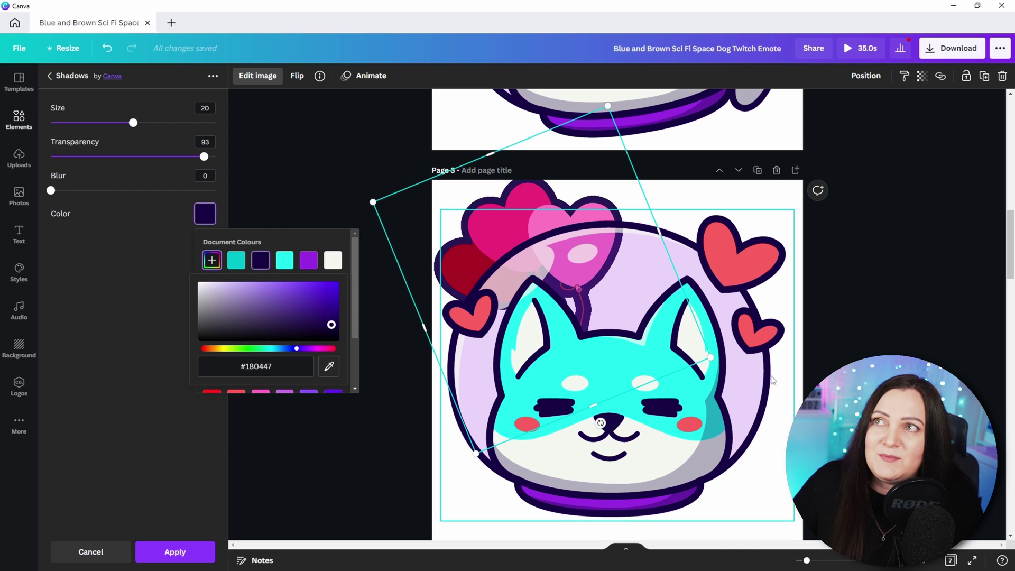
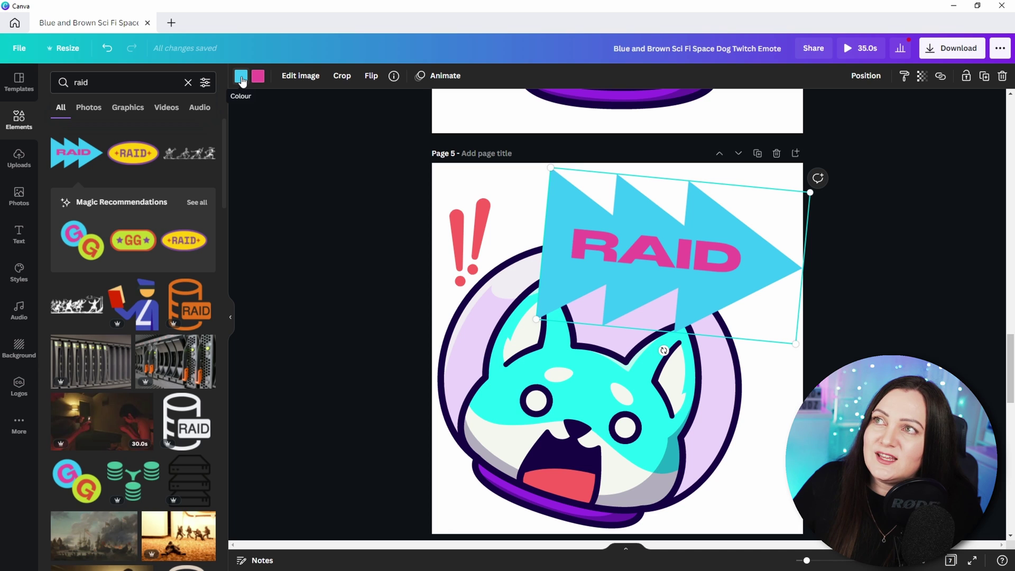
Recolour the RAID graphic on page 5, matching its lettering to the red exclamation marks and making its arrows dark purple.
left_click(258, 76)
left_click(190, 239)
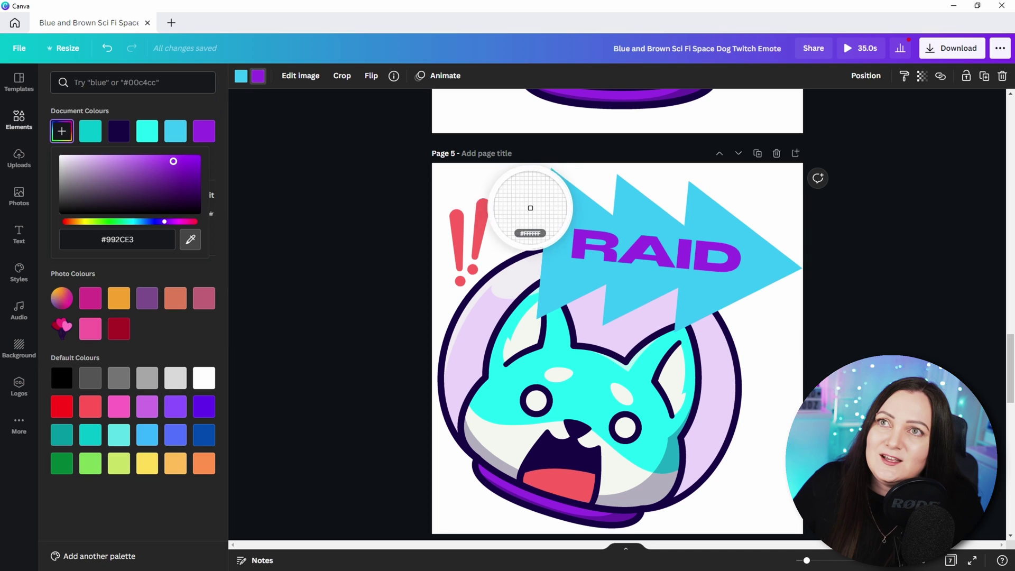
left_click(482, 227)
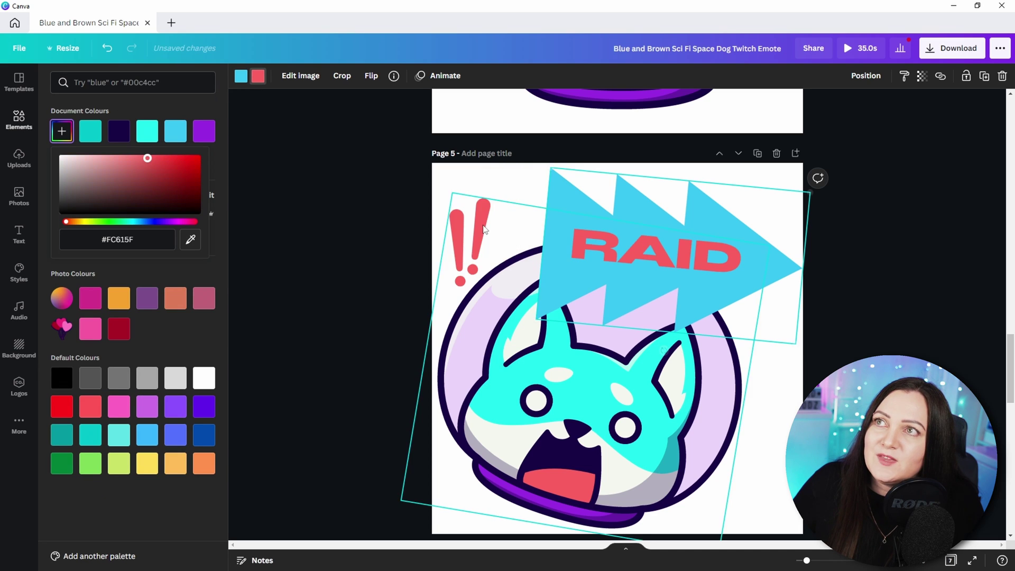
left_click(786, 257)
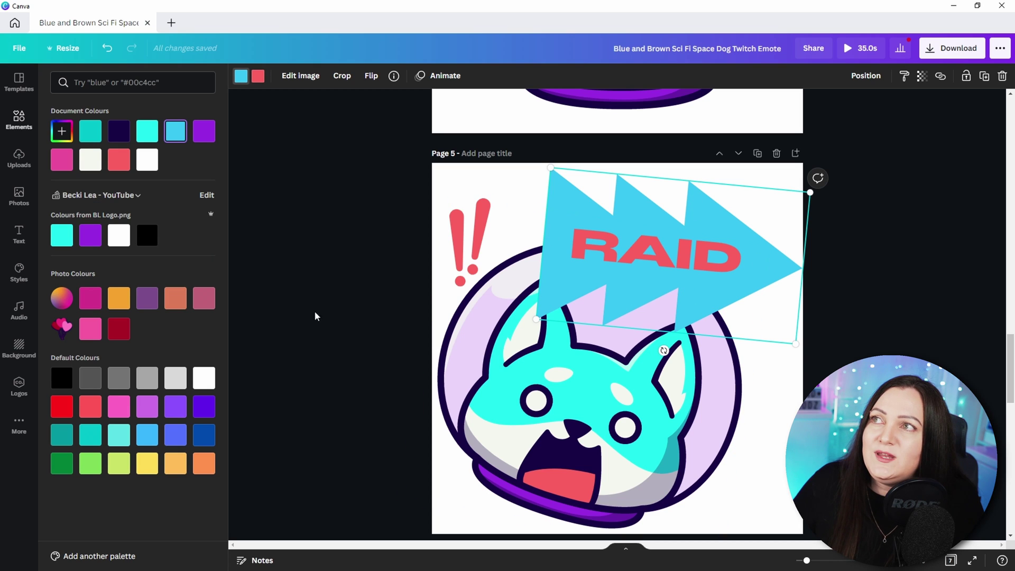
left_click(62, 130)
left_click(190, 239)
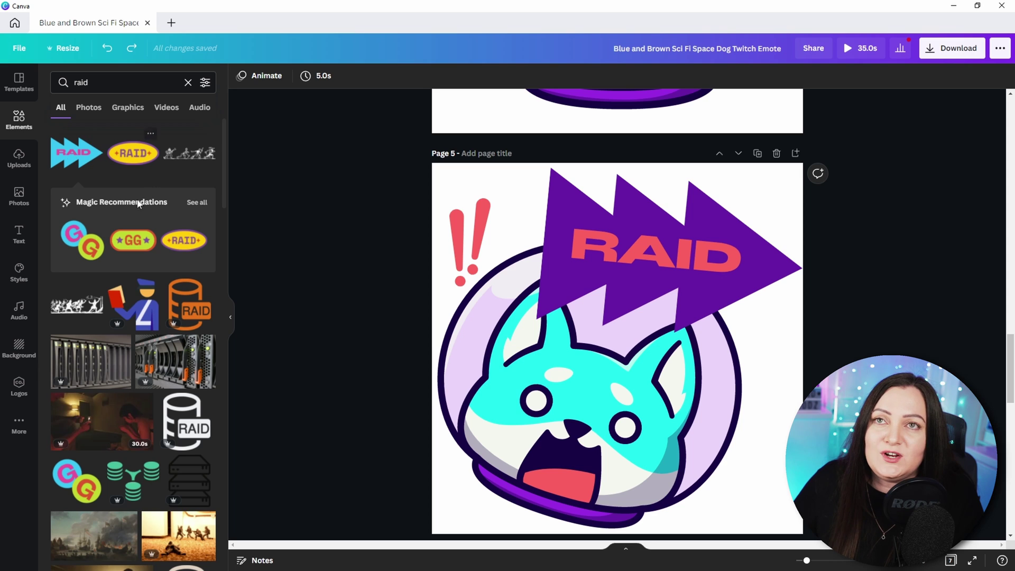
Browse the full set of recommended word graphics related to the RAID graphic, such as GG, HYPE and LOL.
left_click(197, 203)
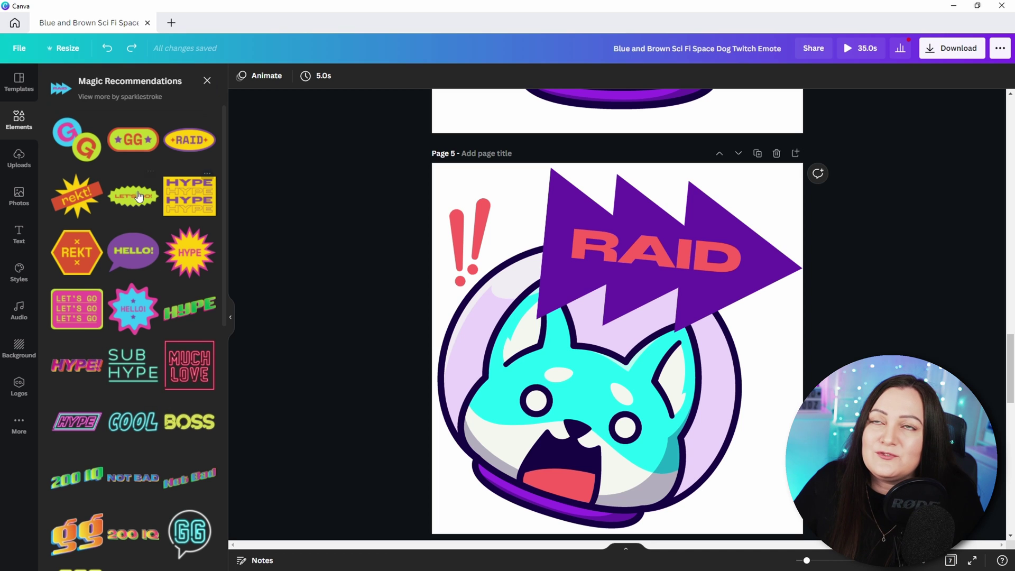
scroll(133, 247, "down", 10)
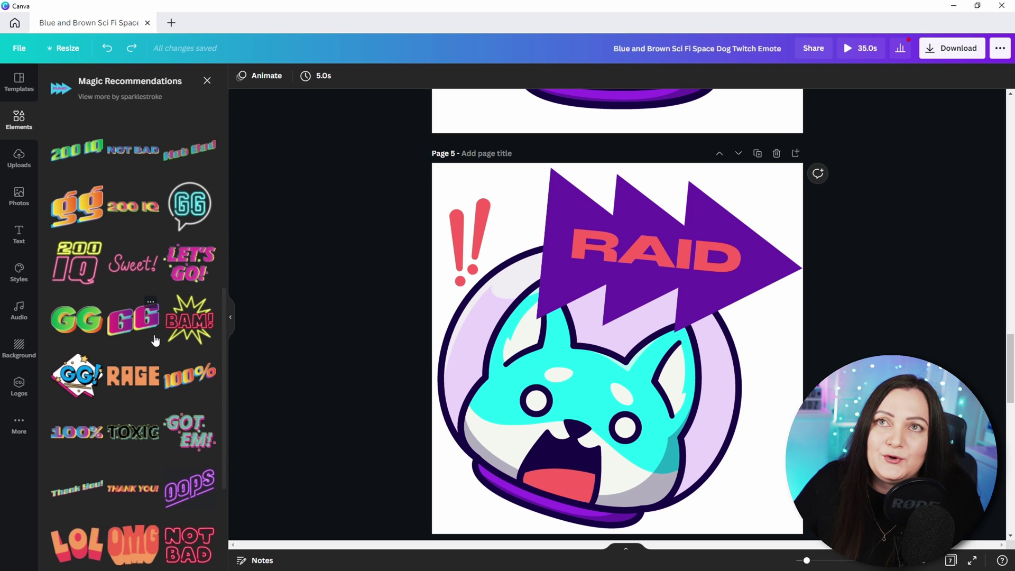
scroll(132, 370, "down", 1)
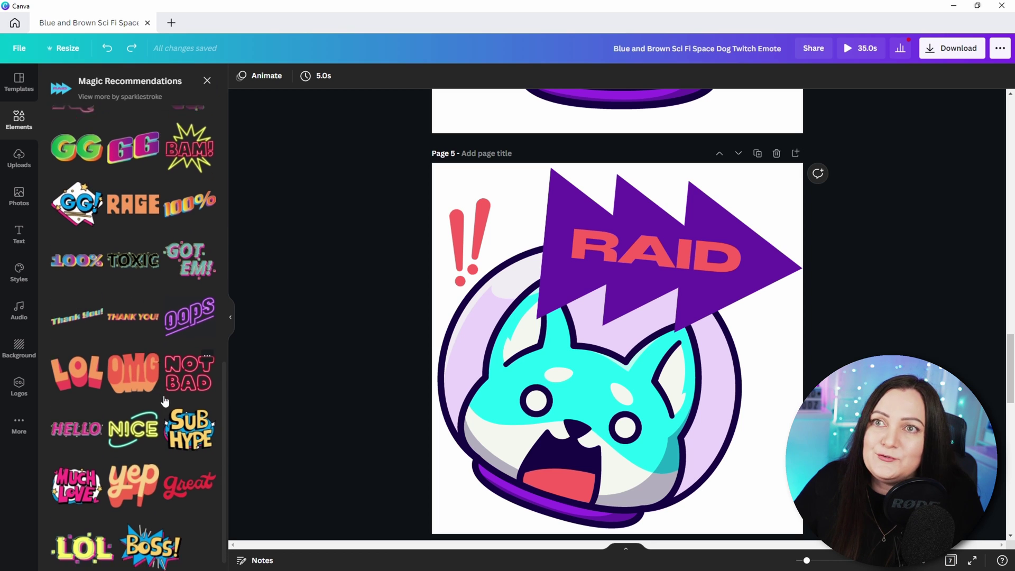
scroll(188, 318, "up", 10)
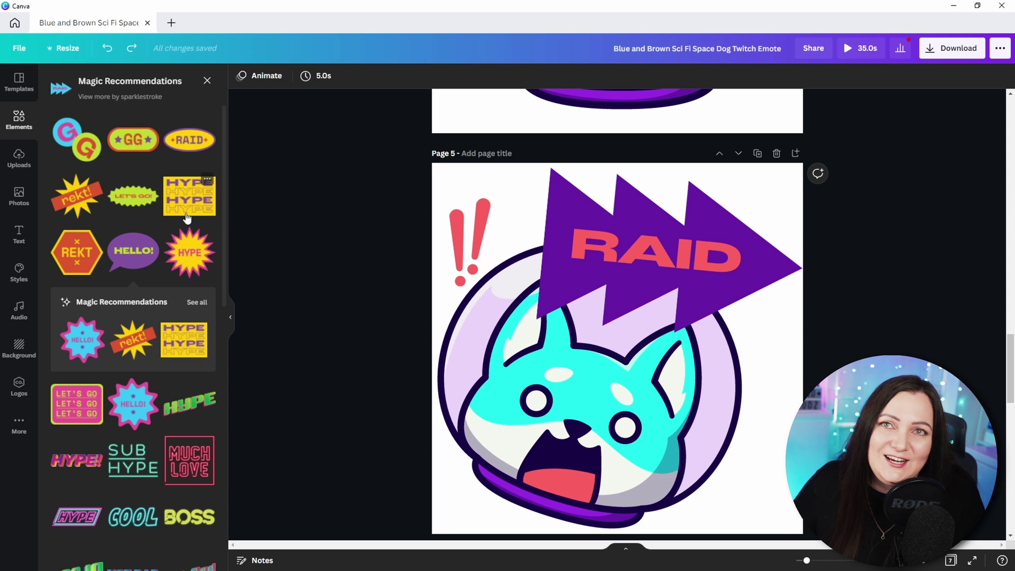
scroll(585, 296, "down", 10)
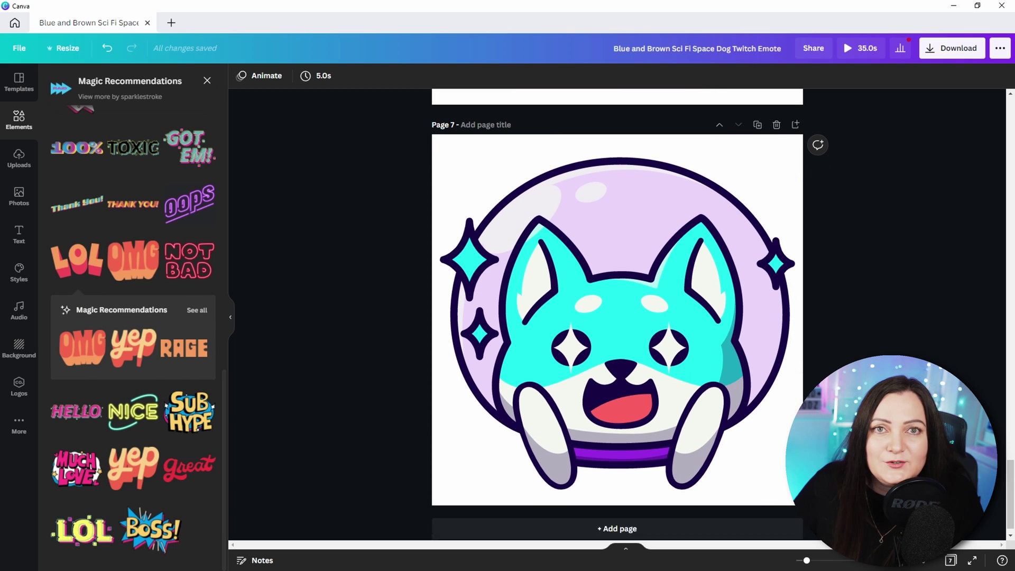
Add the pink and yellow WOW! text design to page 7, shrunk to font size 235 and placed above the dog's ears.
left_click(615, 311)
left_click(455, 330)
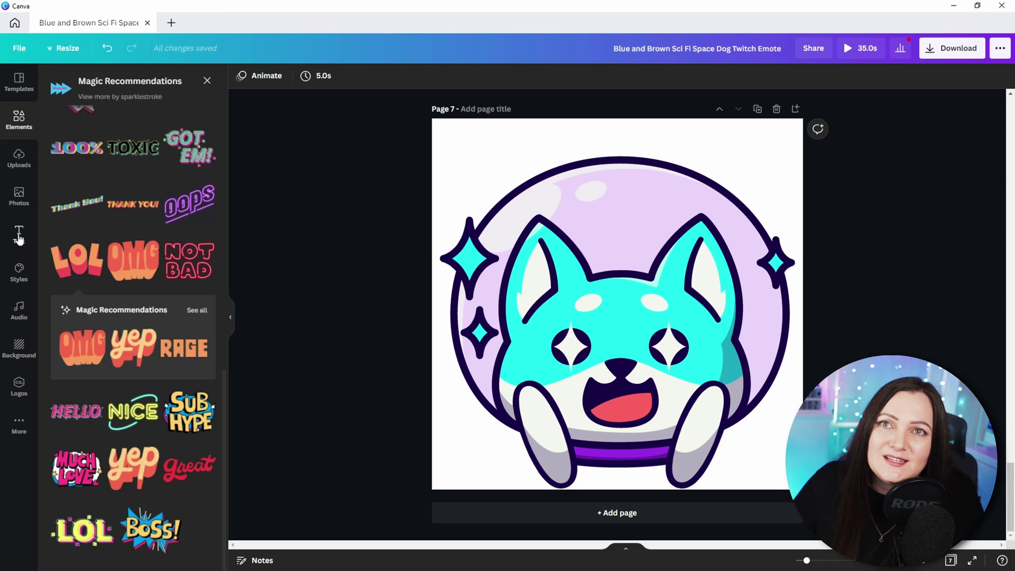
left_click(19, 233)
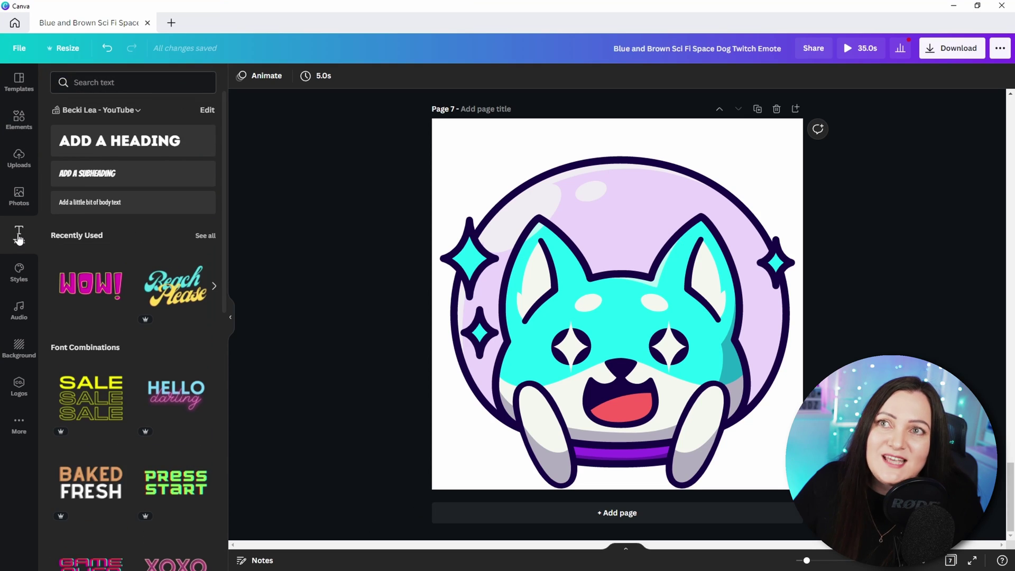
scroll(106, 394, "down", 10)
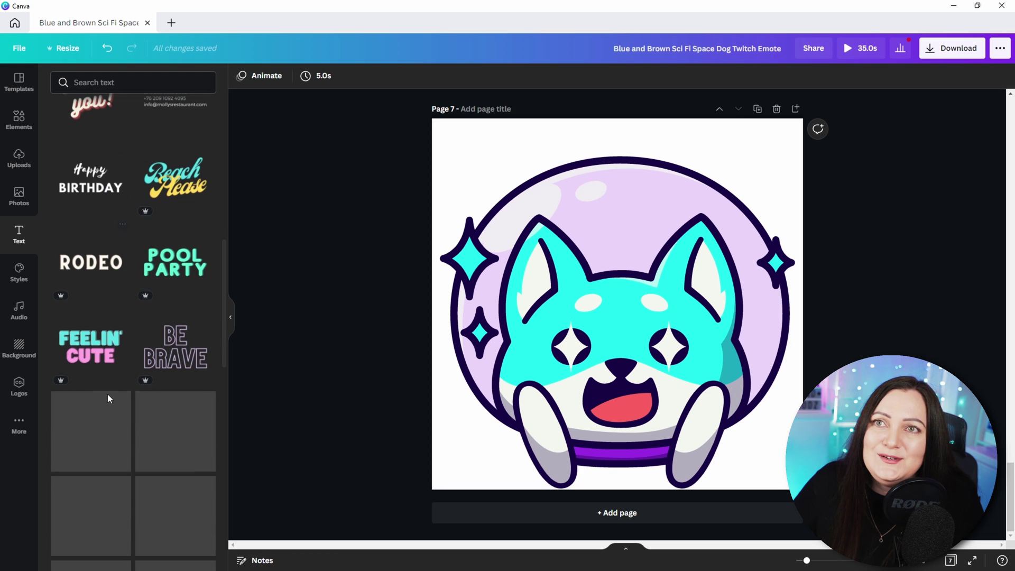
scroll(122, 409, "down", 4)
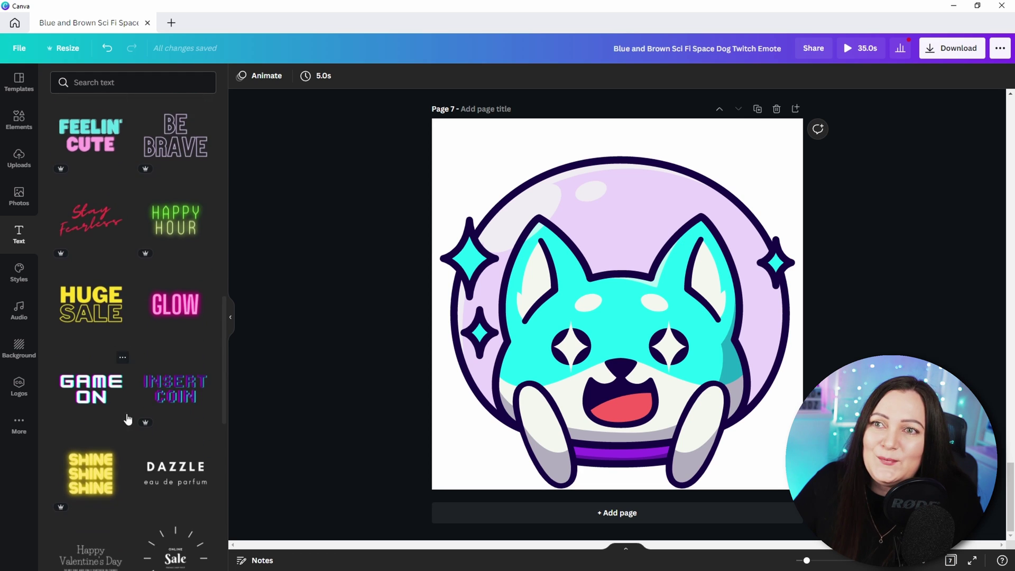
scroll(127, 419, "up", 14)
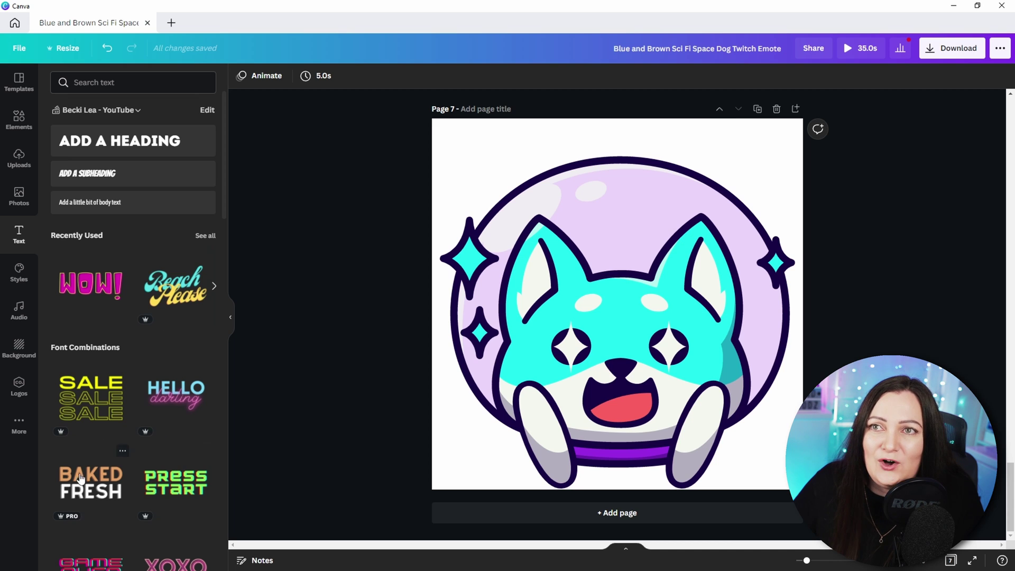
left_click(95, 296)
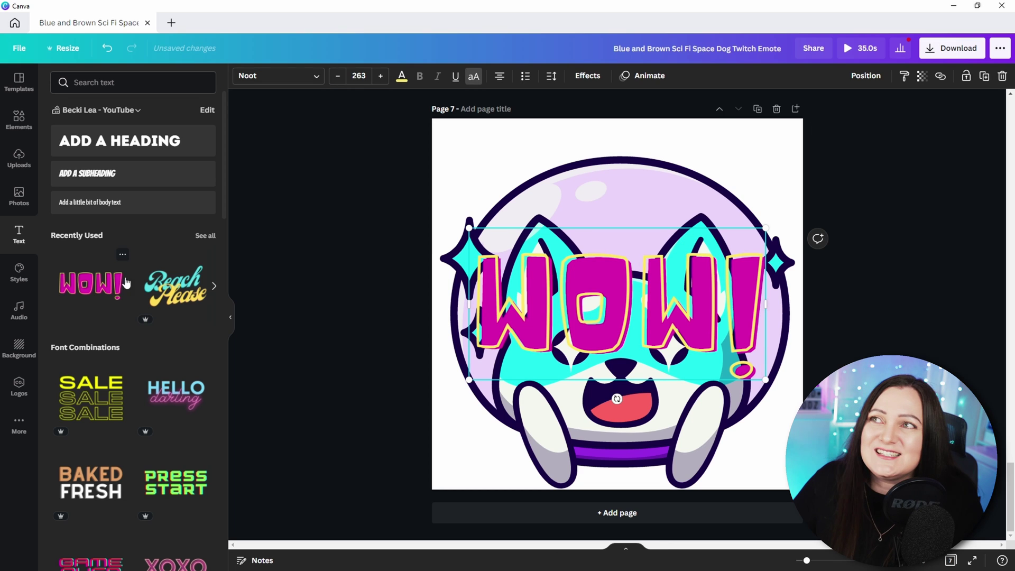
left_click_drag(629, 278, 617, 153)
left_click_drag(767, 258, 751, 240)
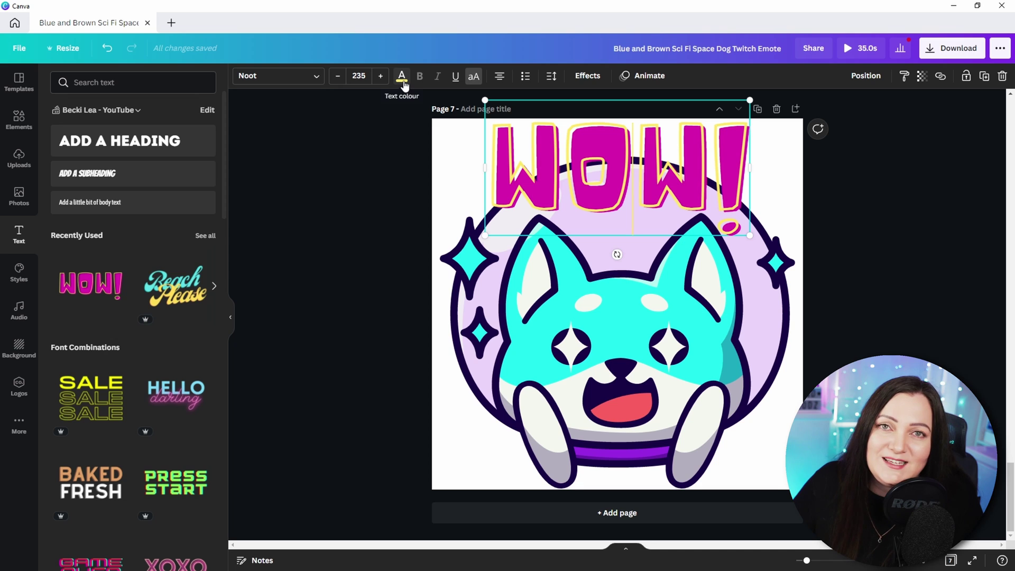
Set the WOW! text colour to dark purple and its Splice effect colour to the brighter purple.
left_click(403, 79)
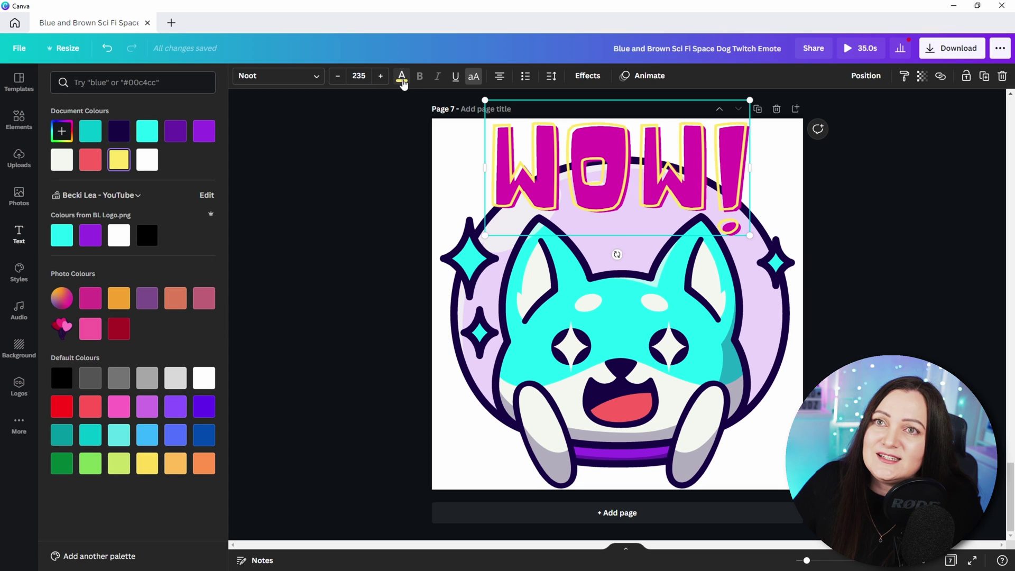
left_click(178, 135)
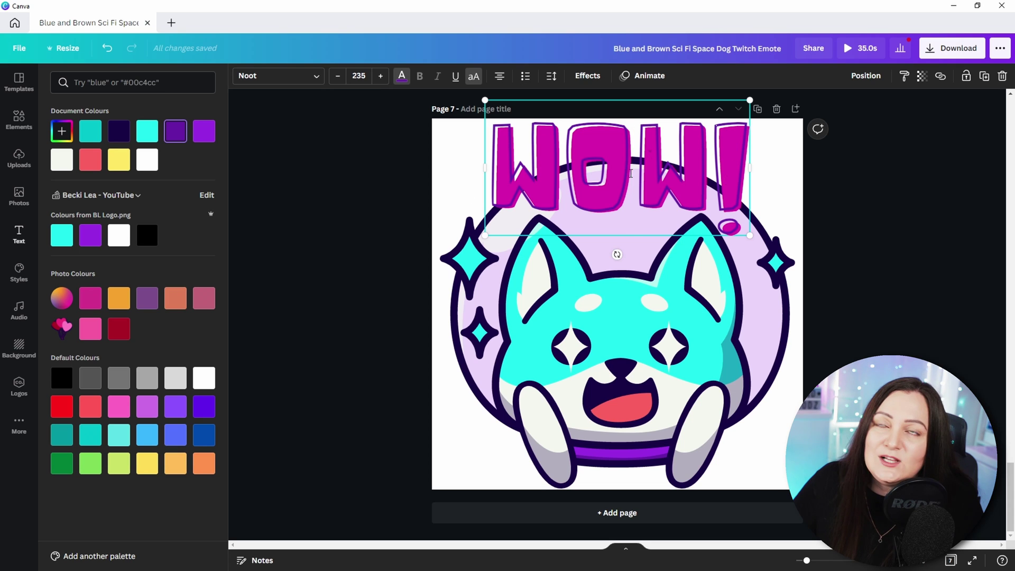
left_click(591, 80)
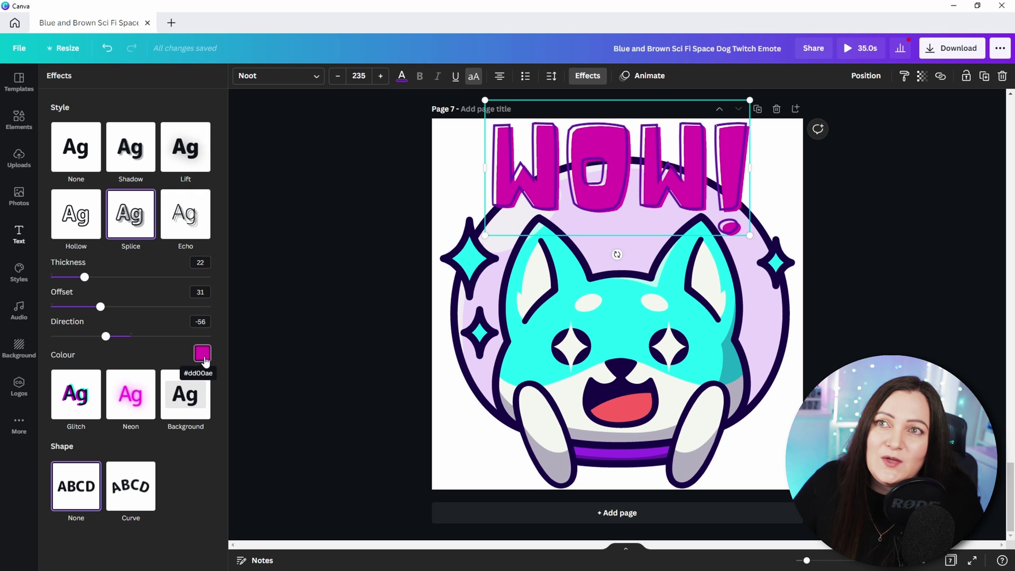
left_click(203, 353)
left_click(189, 398)
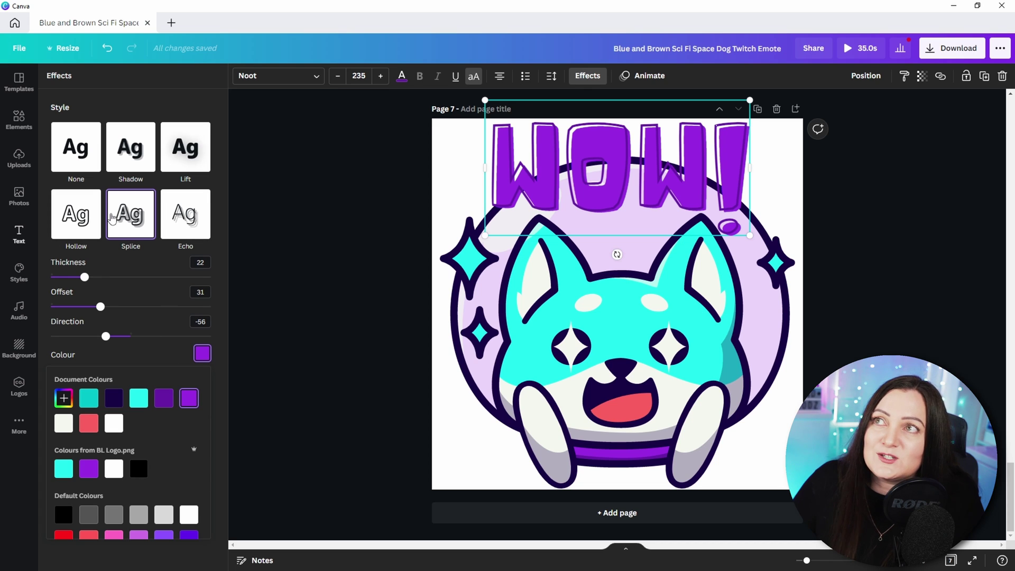
Try the Shadow, Lift and Neon effects on the WOW! text, ending with the Glitch effect.
left_click(136, 153)
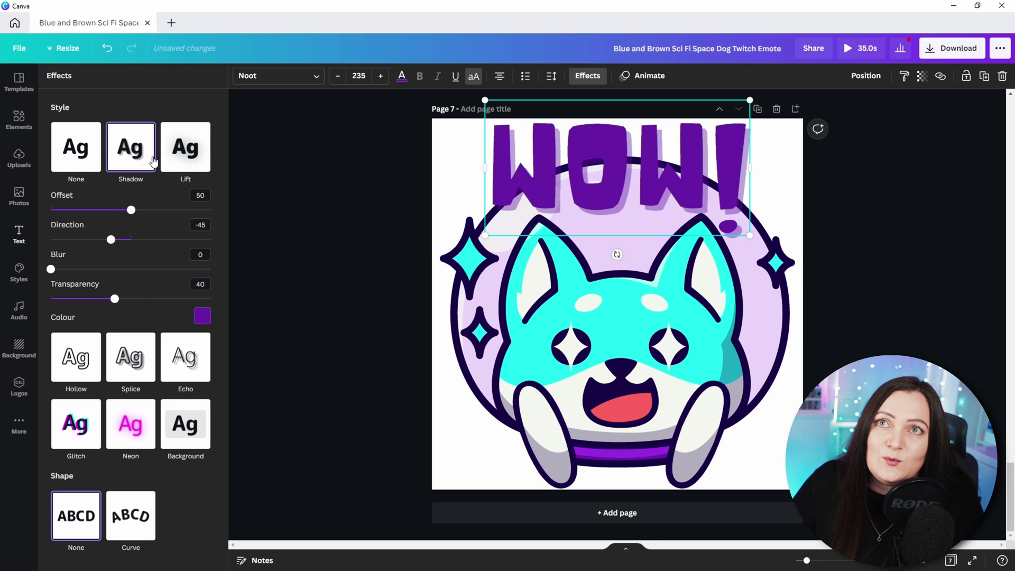
left_click(188, 154)
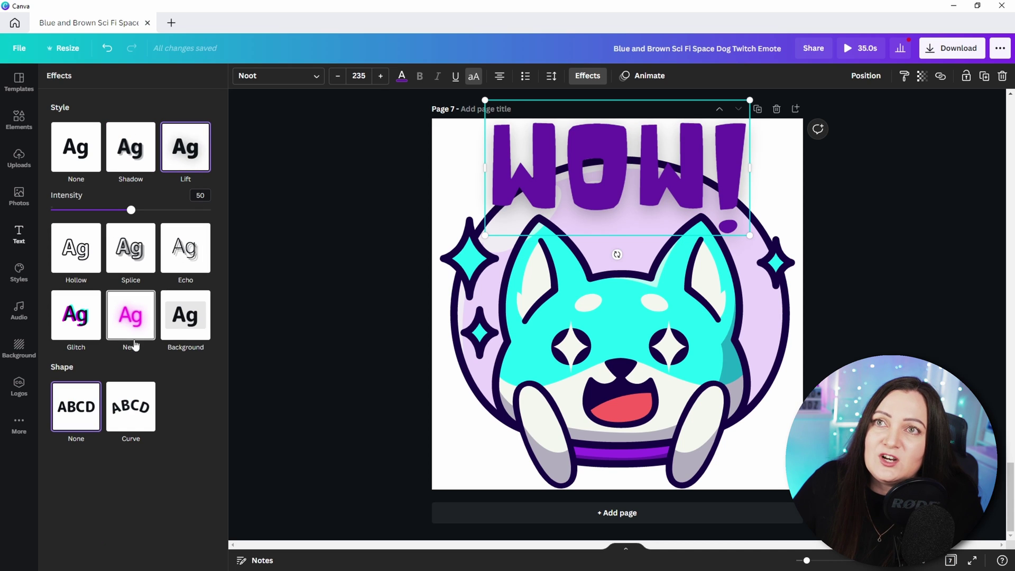
left_click(135, 343)
left_click(82, 288)
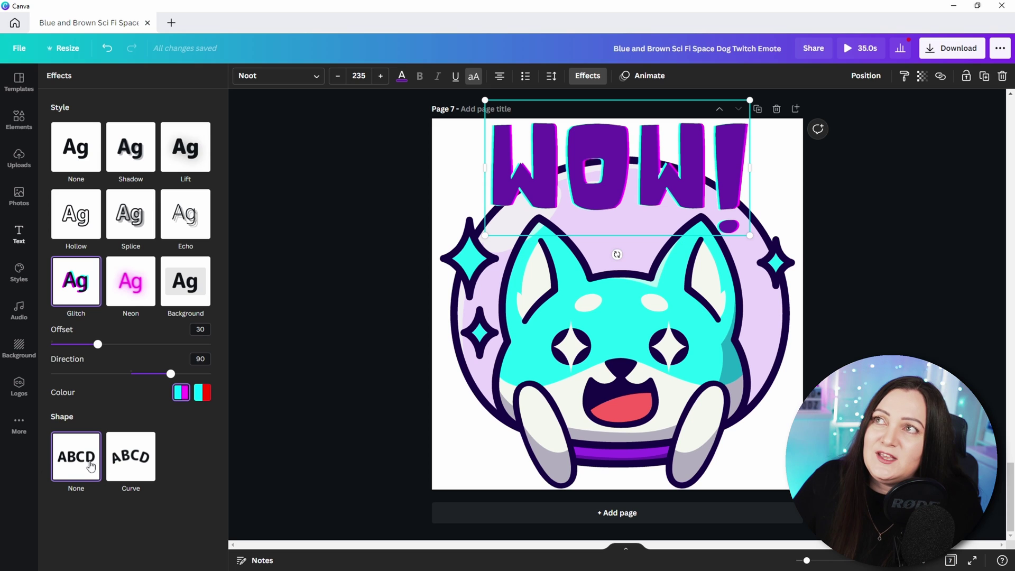
Try the Curve shape and the Splice effect on the WOW! text.
left_click(138, 469)
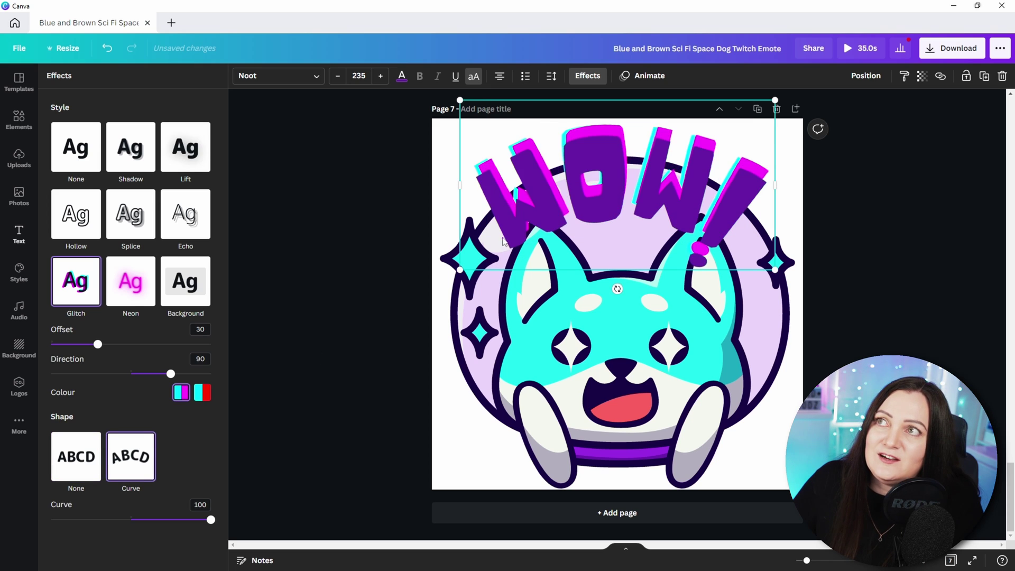
key("ctrl+z")
left_click(143, 214)
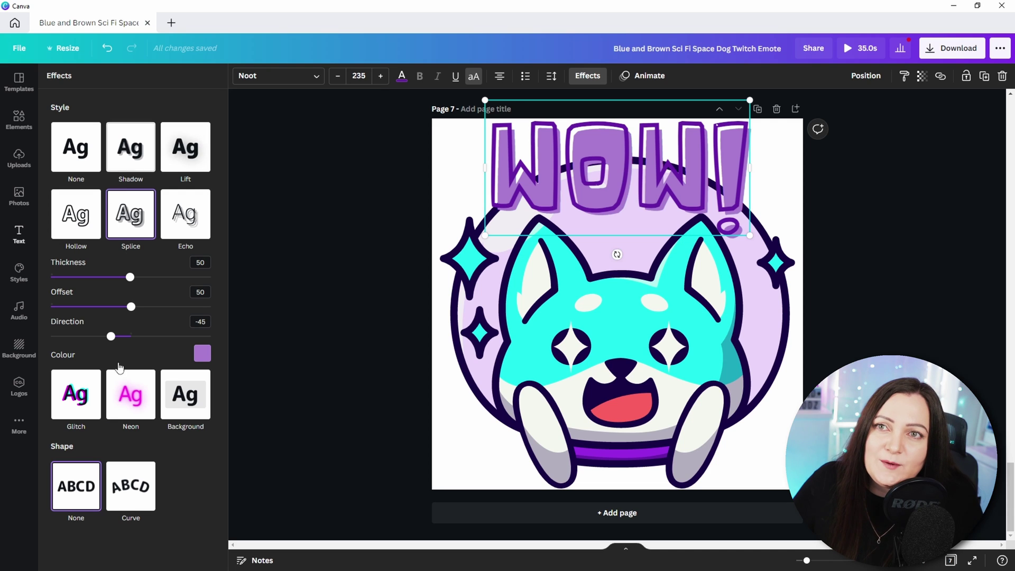
Apply the Glitch effect to the WOW! text and adjust its offset and direction.
left_click(75, 399)
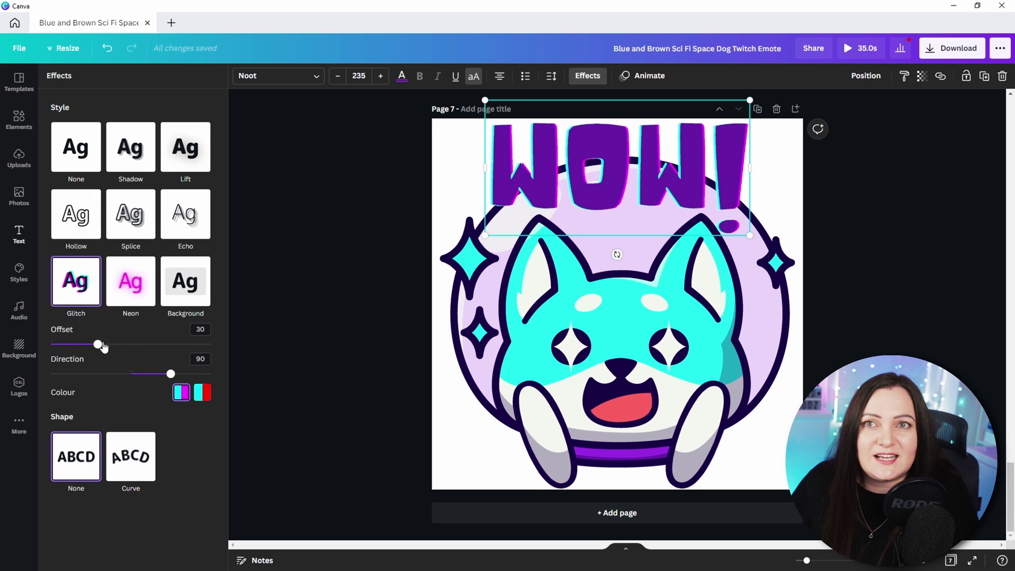
left_click_drag(99, 345, 115, 345)
left_click_drag(170, 375, 169, 376)
left_click(810, 256)
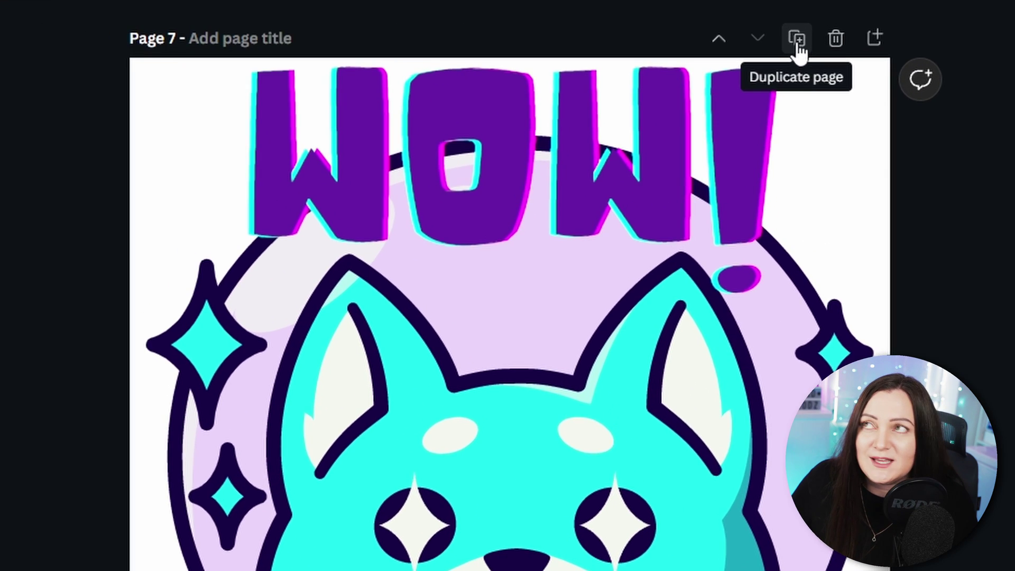
Duplicate page 7 and replace the word WOW with HYPE on the copy, keeping the exclamation mark.
left_click(758, 113)
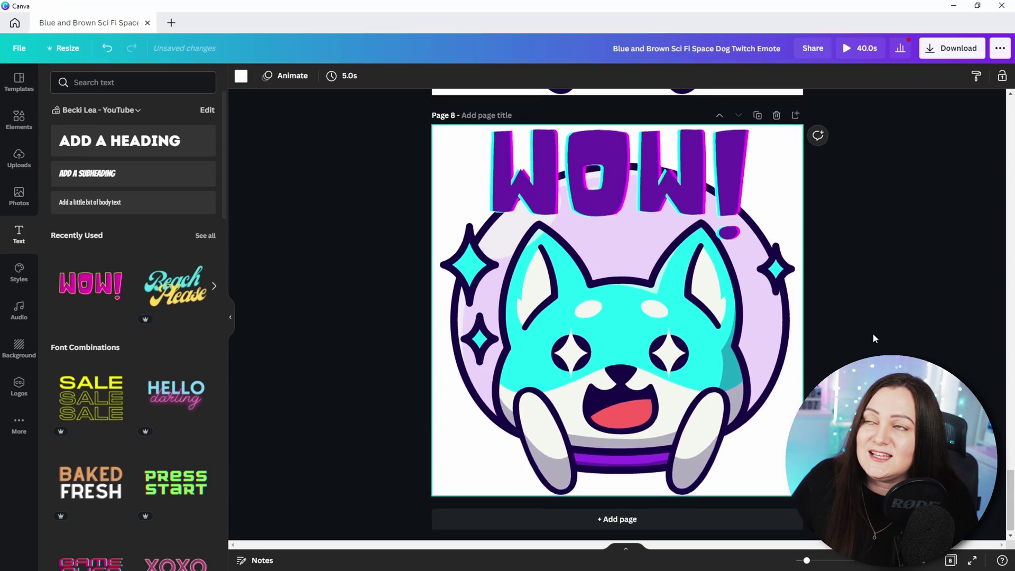
left_click(641, 266)
double_click(642, 266)
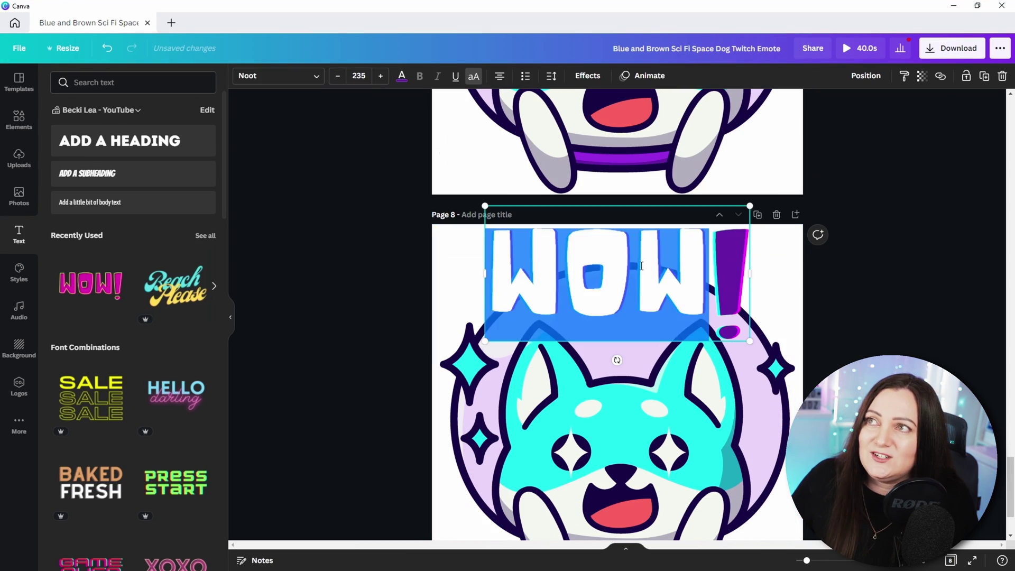
type("HYPE")
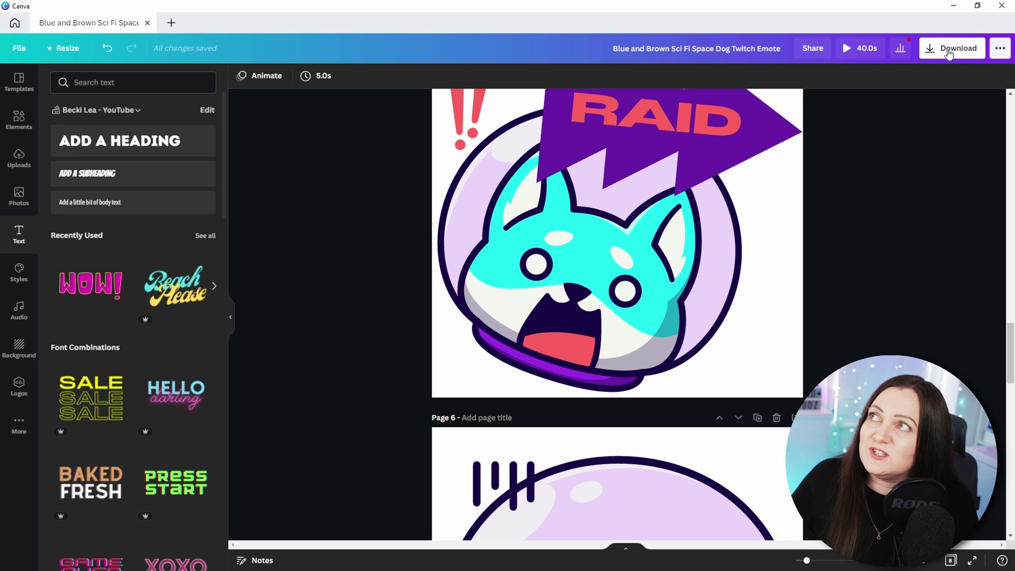
Set the download file type to PNG for all pages of the original design.
left_click(946, 53)
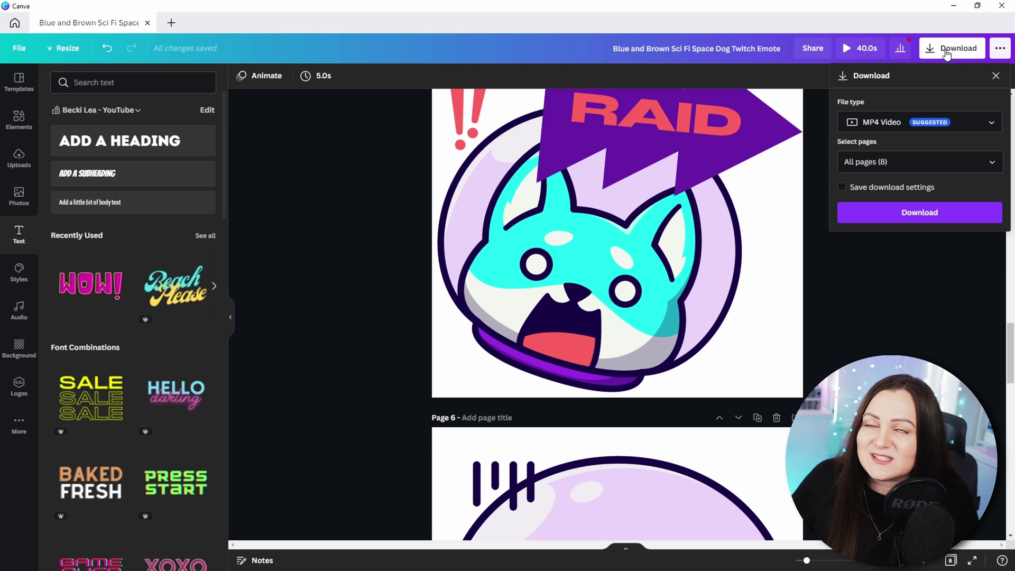
left_click(991, 126)
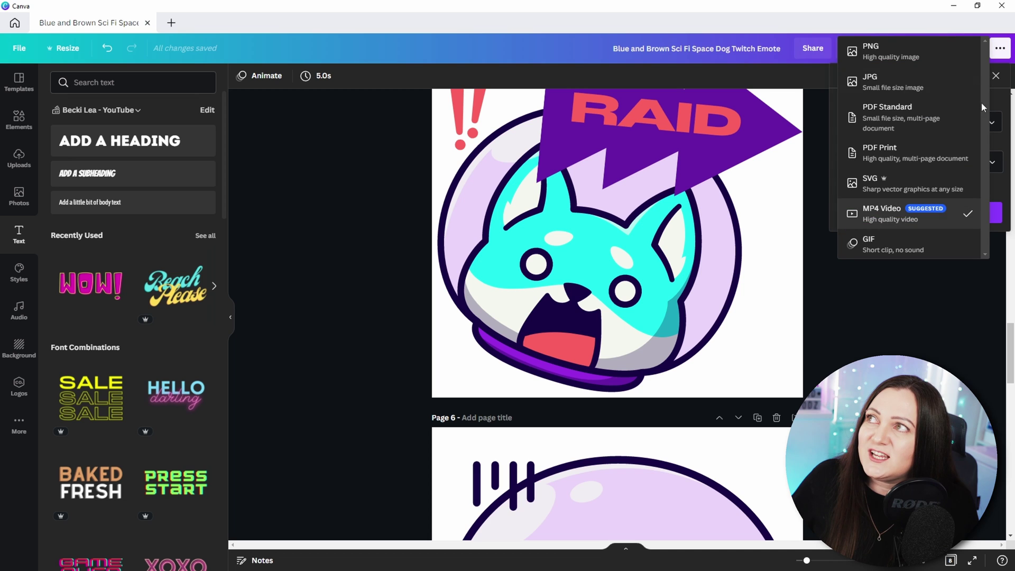
left_click(931, 51)
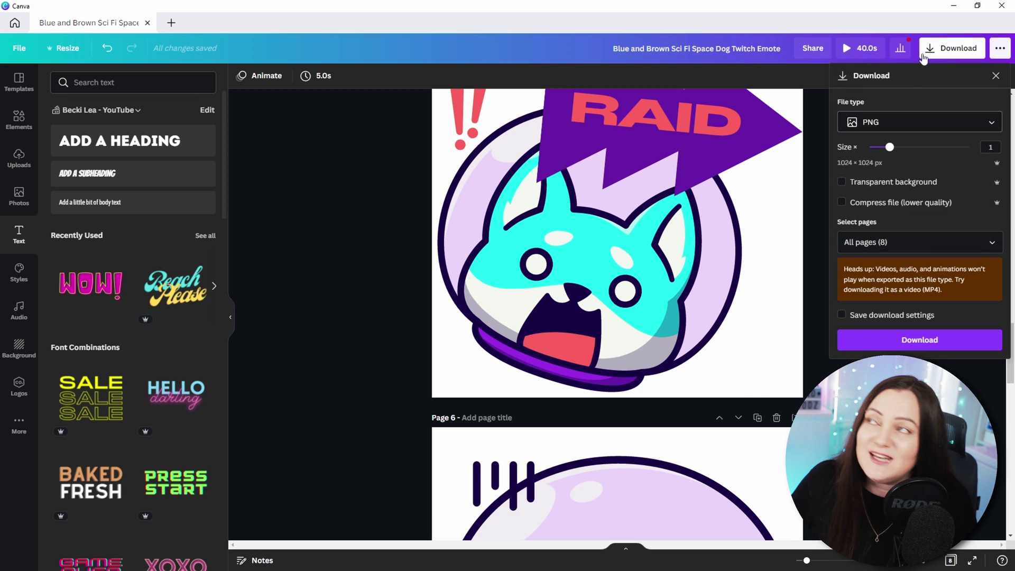
scroll(951, 171, "down", 5)
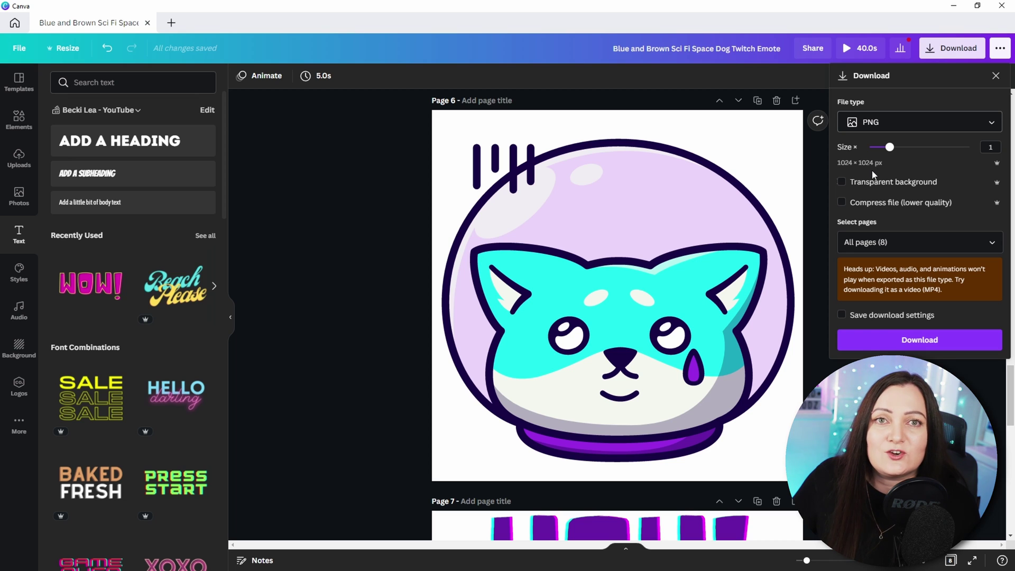
Set a custom resize of 112 × 112 px for a copy of the emote design.
left_click(76, 49)
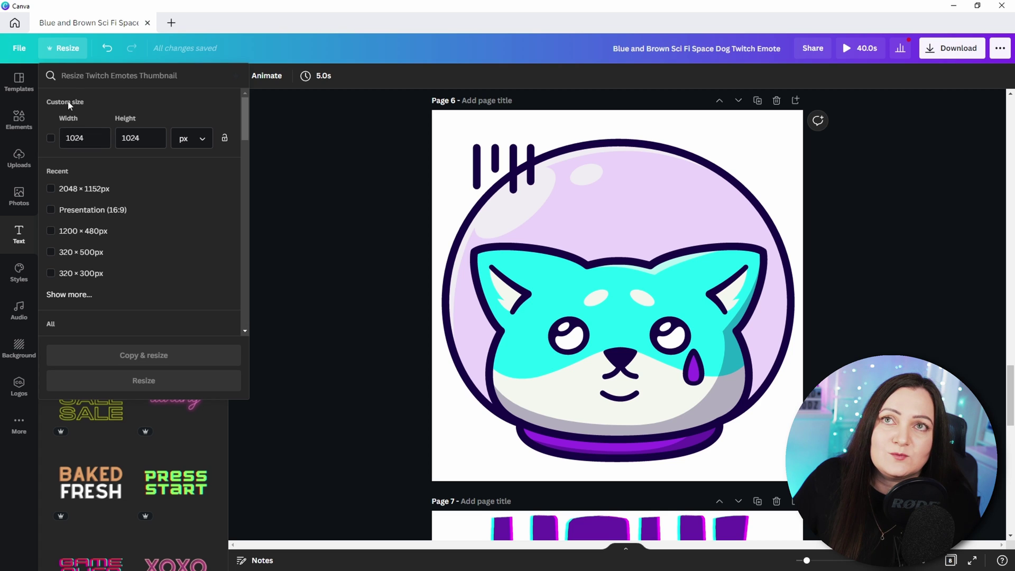
double_click(87, 138)
type("112")
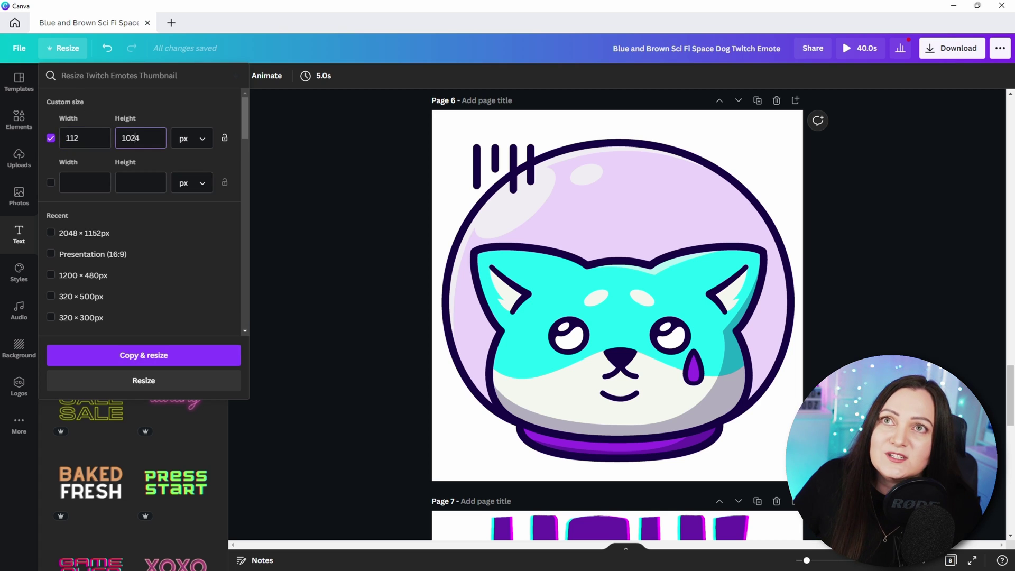
type("112")
left_click(98, 183)
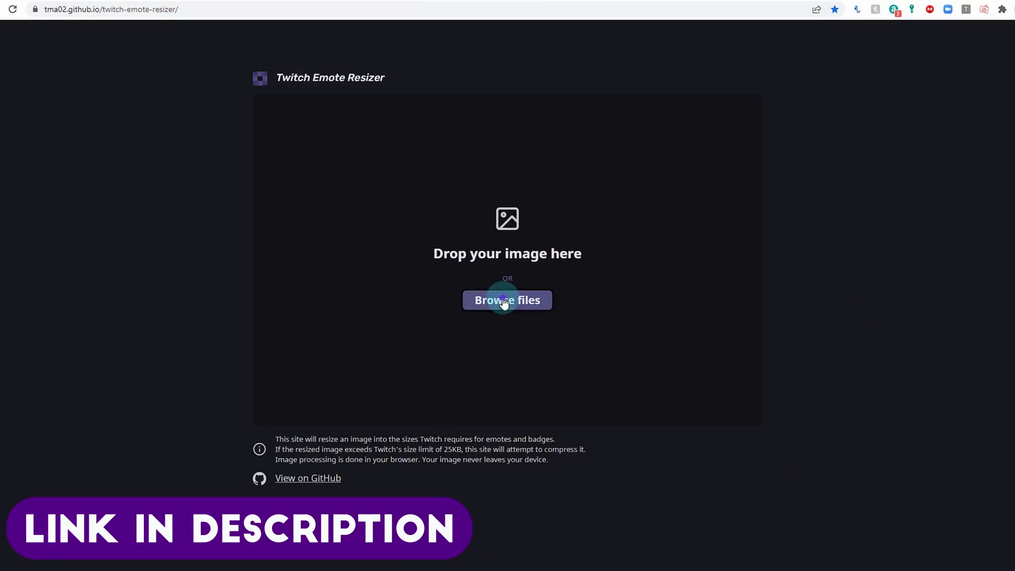
Switch to the Twitch Emote Resizer site and load 8.png from the Twitch Emotes (112 × 112px) folder.
left_click(500, 298)
left_click(470, 85)
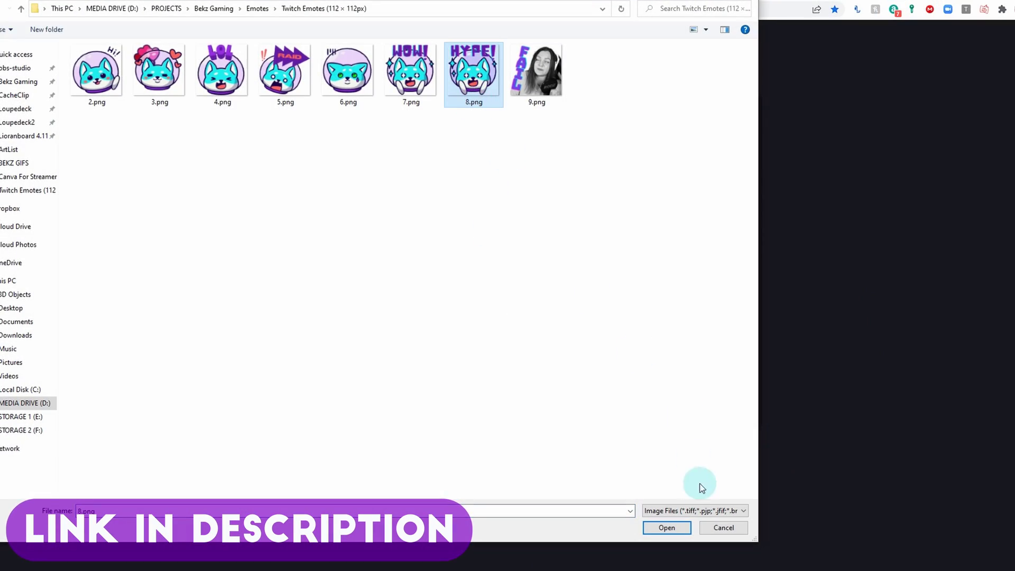
left_click(679, 528)
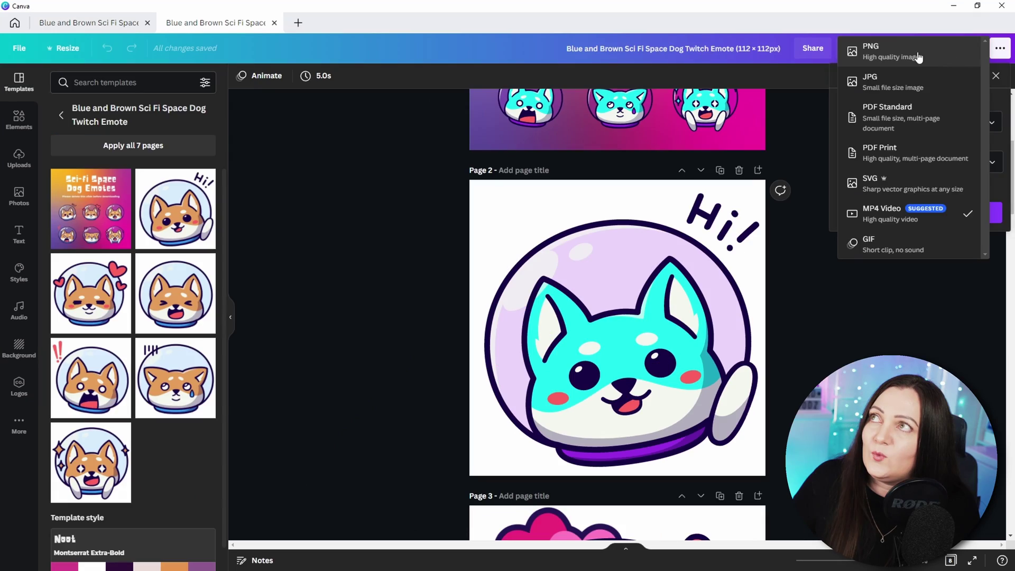
Set the 112 × 112 px design's download to PNG with a transparent background.
left_click(928, 47)
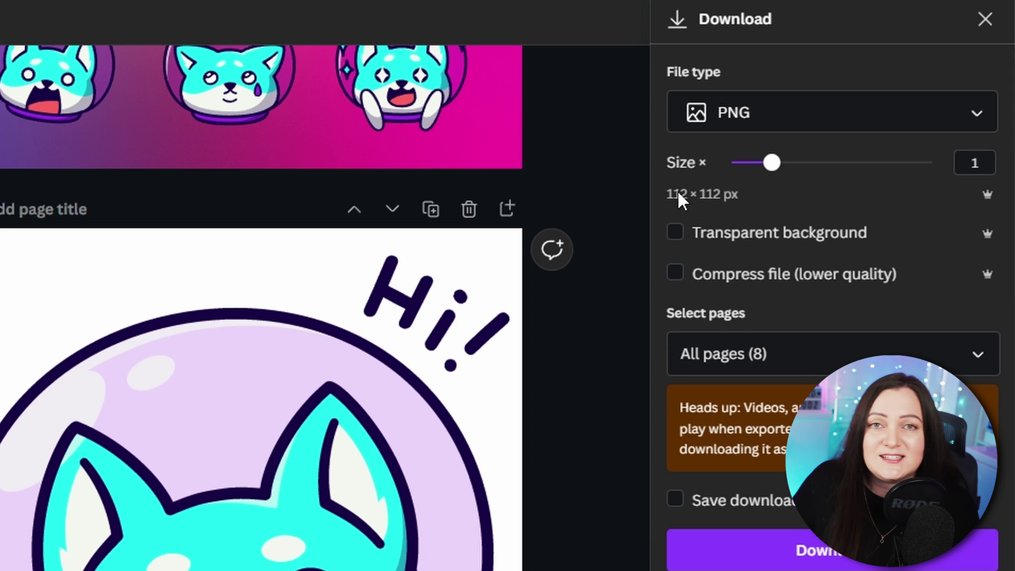
left_click(675, 233)
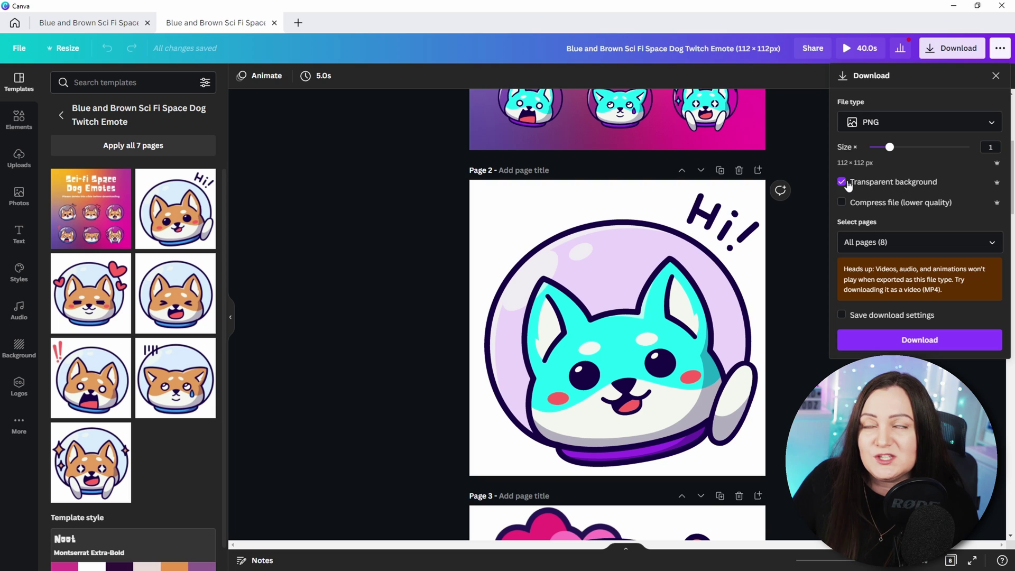
left_click(514, 188)
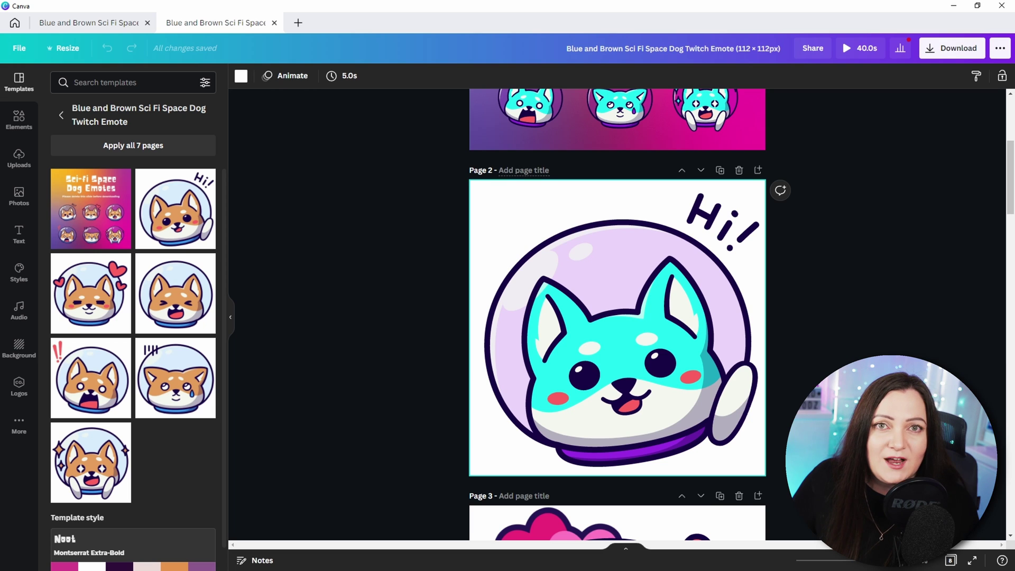
Select the background of page 2 behind the Hi! dog and open its background colour options.
left_click(508, 204)
left_click(508, 201)
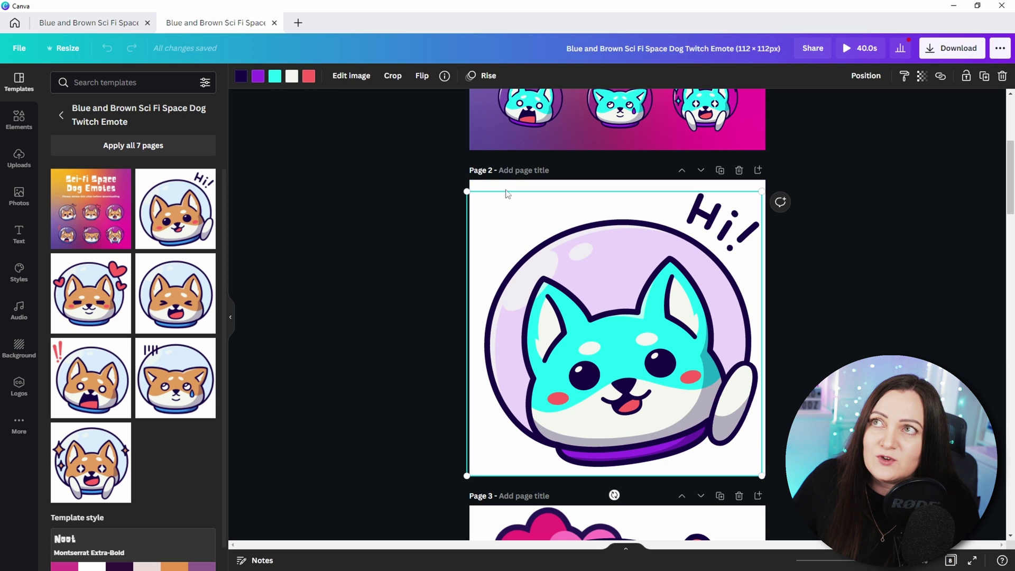
left_click(506, 190)
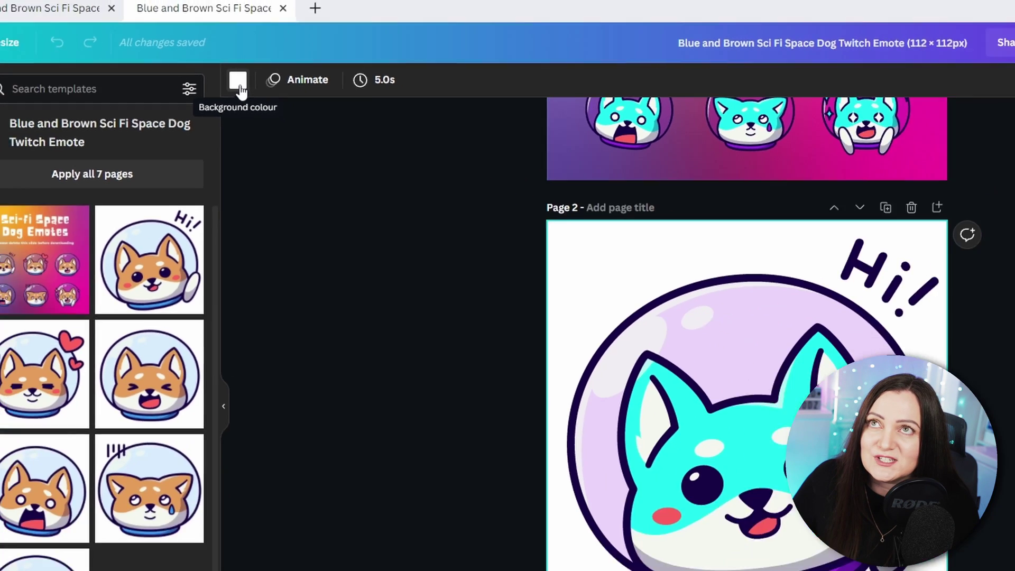
left_click(233, 93)
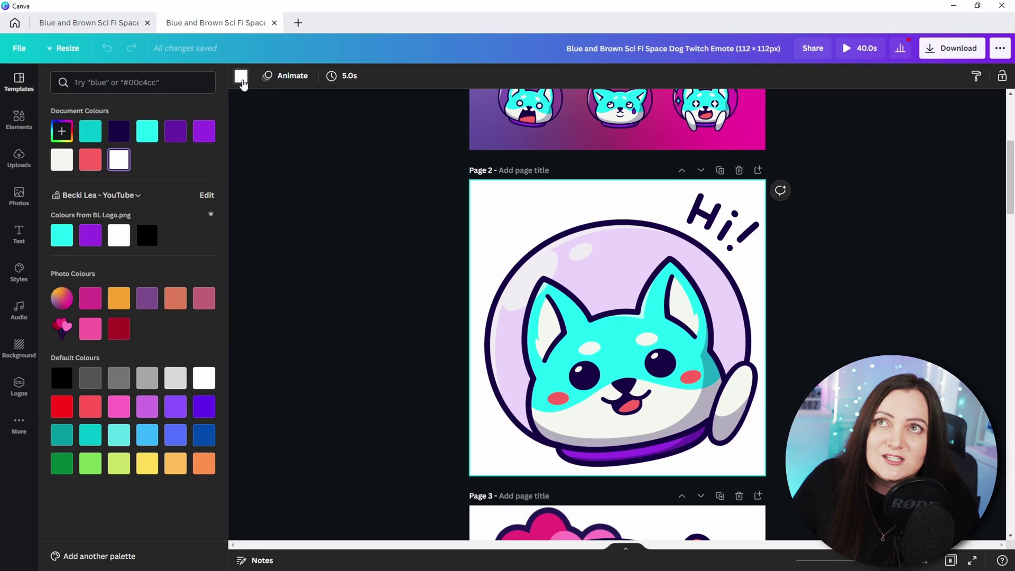